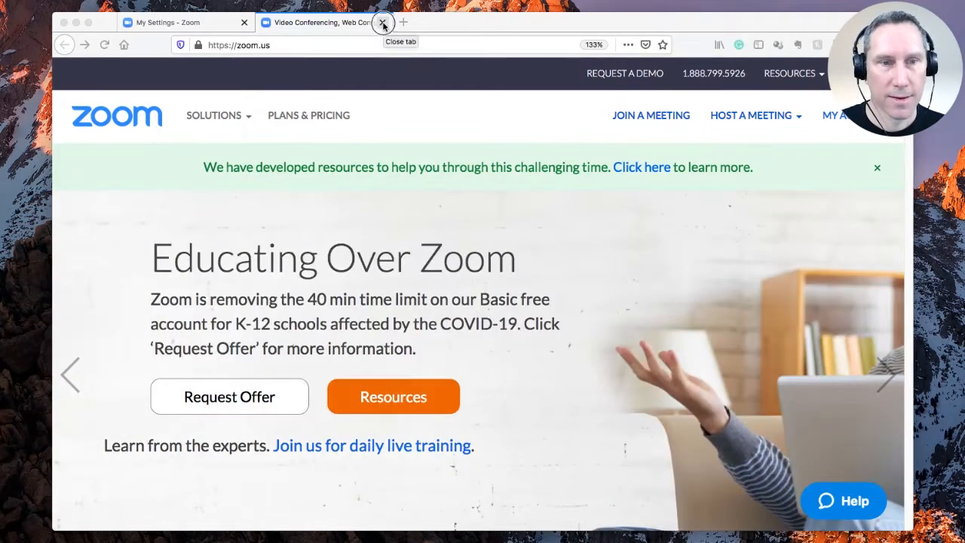
Step: Close the Video Conferencing tab and switch on Participants video in the Meeting settings
{"action": "left_click", "coordinate": [382, 22]}
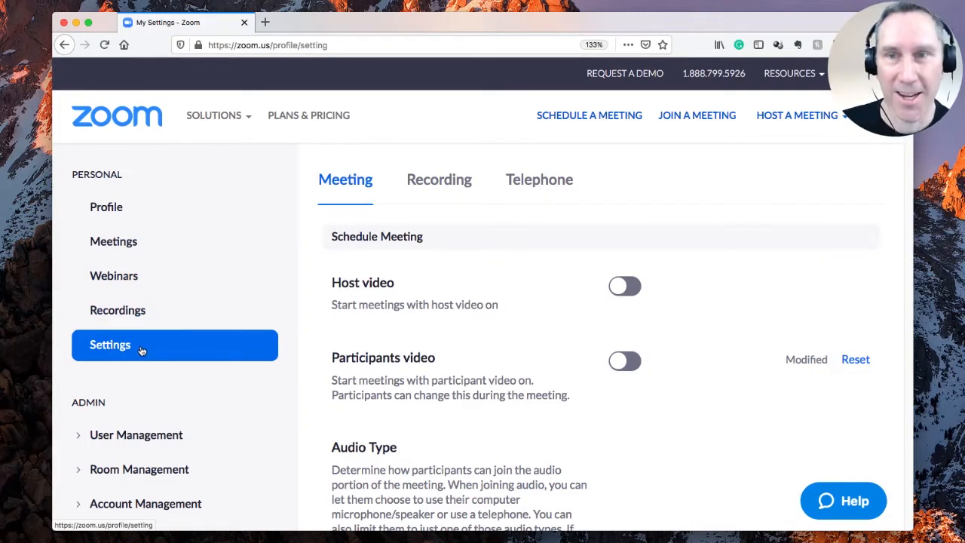
{"action": "mouse_move", "coordinate": [841, 116]}
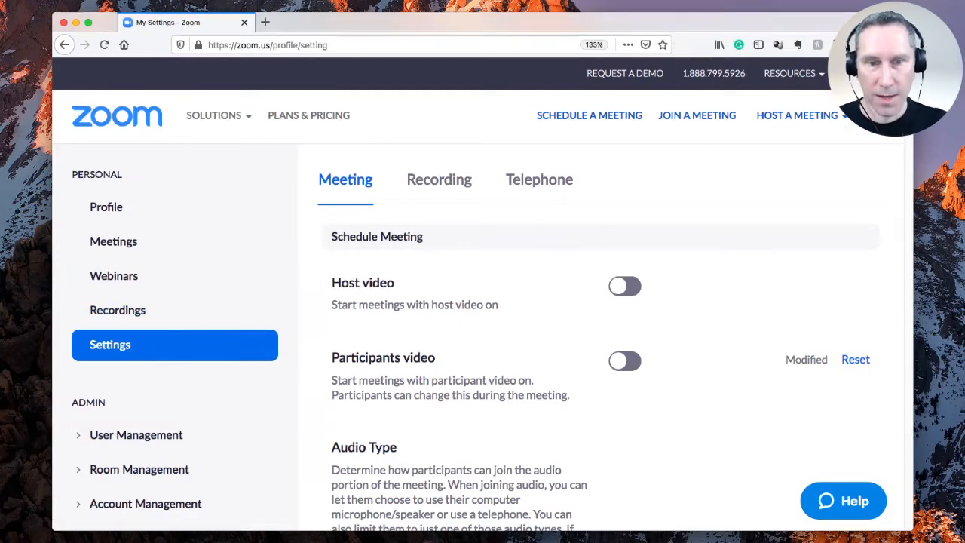
{"action": "scroll", "coordinate": [483, 339], "scroll_direction": "down", "scroll_amount": 1}
{"action": "scroll", "coordinate": [482, 339], "scroll_direction": "up", "scroll_amount": 1}
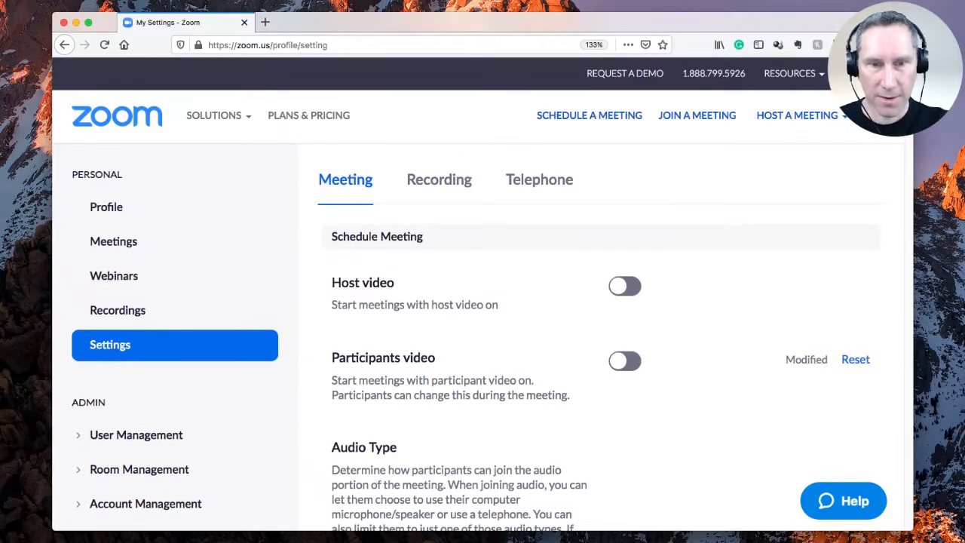
{"action": "scroll", "coordinate": [483, 339], "scroll_direction": "down", "scroll_amount": 3}
{"action": "scroll", "coordinate": [482, 339], "scroll_direction": "up", "scroll_amount": 2}
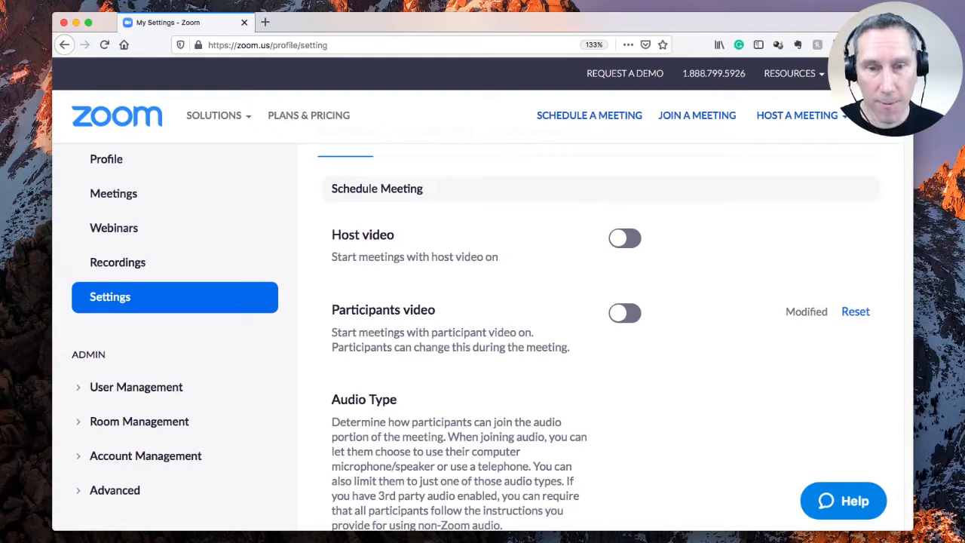
{"action": "left_click", "coordinate": [631, 317]}
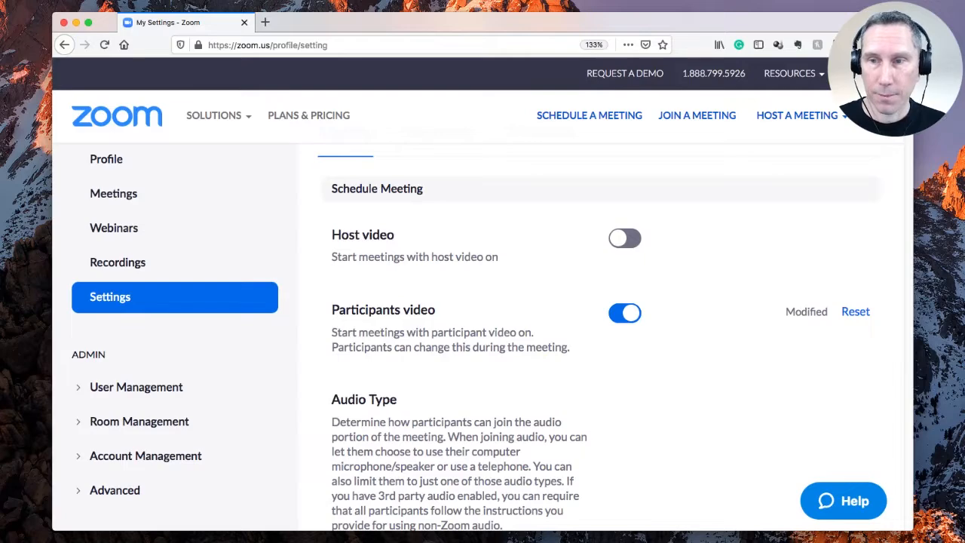
{"action": "scroll", "coordinate": [470, 336], "scroll_direction": "down", "scroll_amount": 2}
{"action": "scroll", "coordinate": [470, 336], "scroll_direction": "down", "scroll_amount": 3}
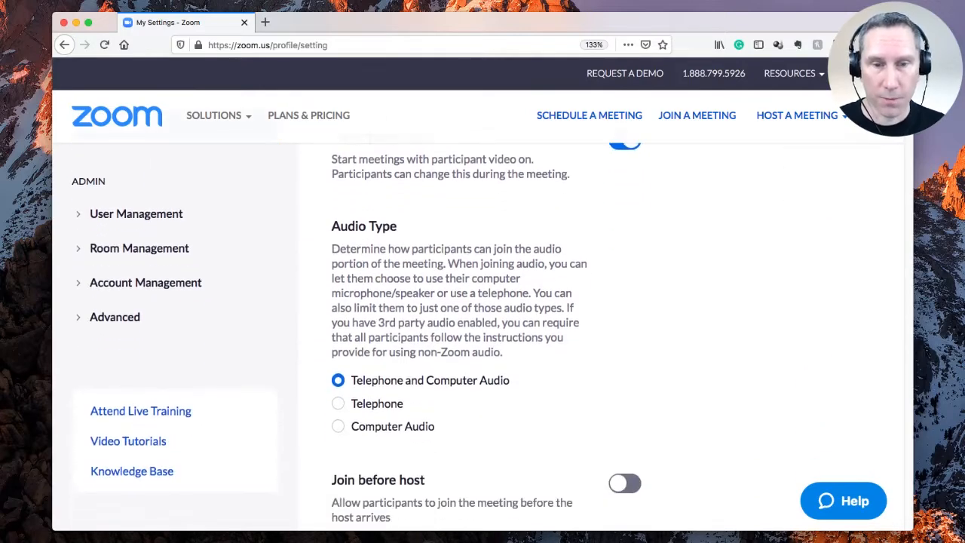
{"action": "scroll", "coordinate": [470, 335], "scroll_direction": "down", "scroll_amount": 1}
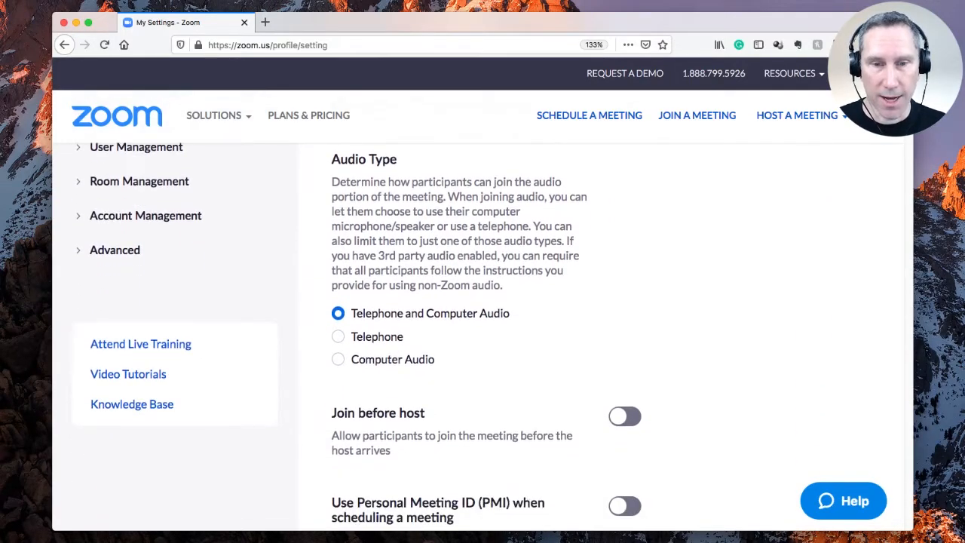
{"action": "scroll", "coordinate": [470, 335], "scroll_direction": "down", "scroll_amount": 4}
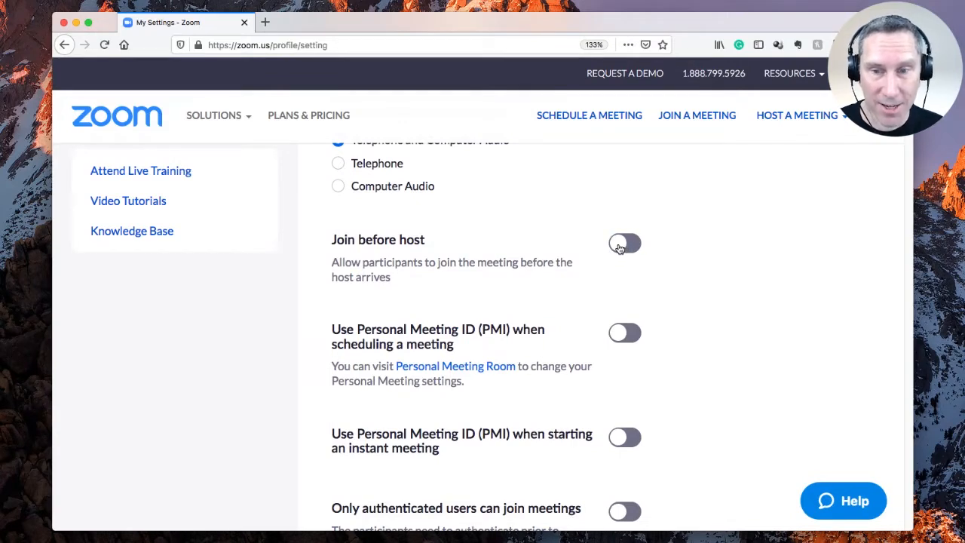
{"action": "left_click", "coordinate": [619, 249]}
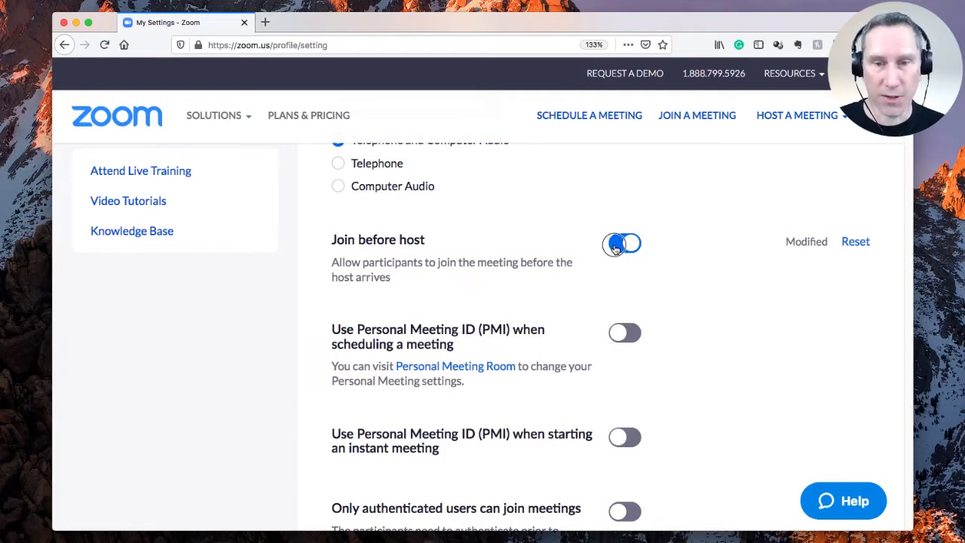
{"action": "left_click", "coordinate": [615, 248]}
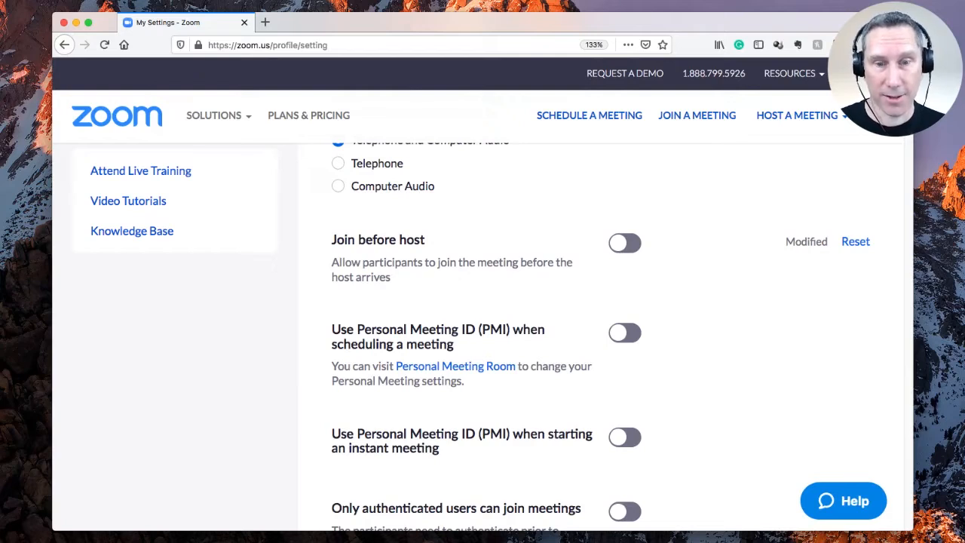
{"action": "scroll", "coordinate": [420, 239], "scroll_direction": "down", "scroll_amount": 3}
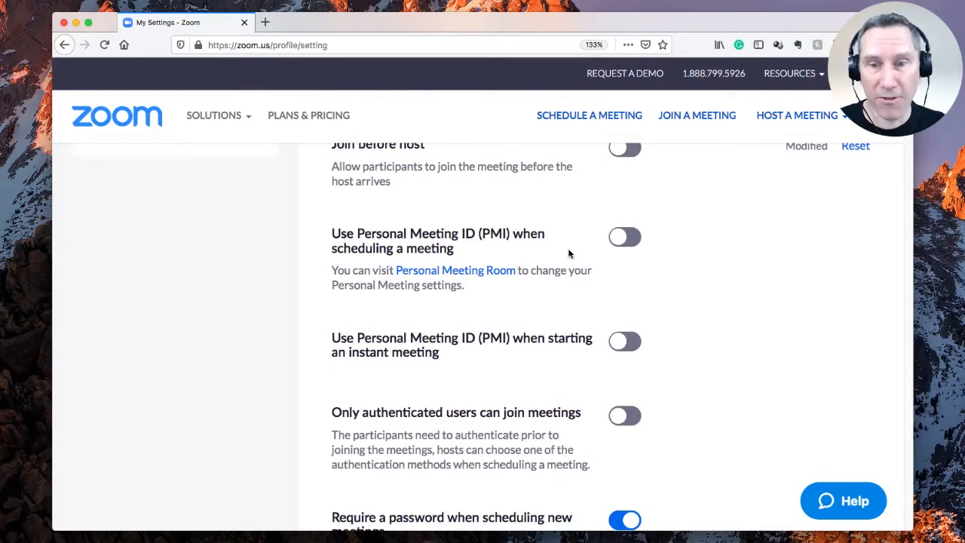
{"action": "left_click", "coordinate": [625, 242]}
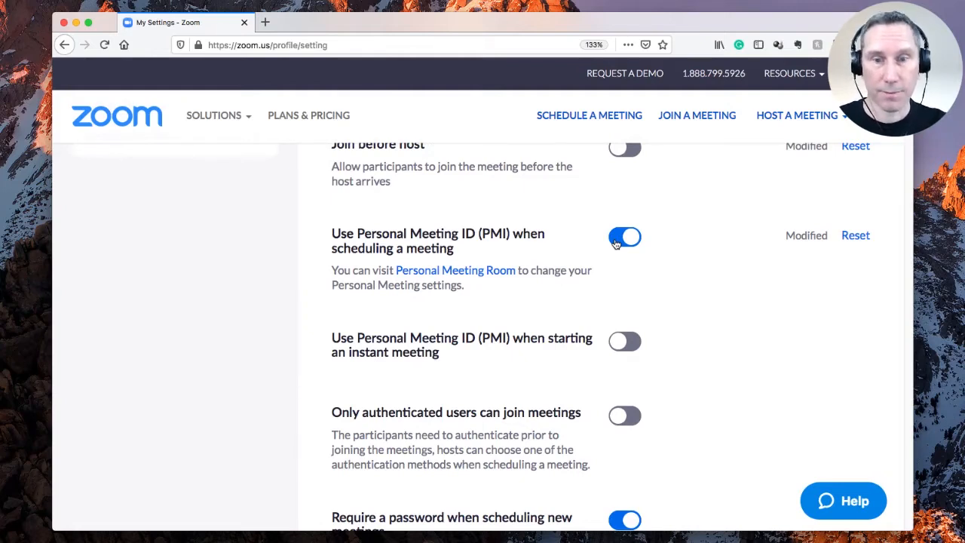
{"action": "left_click", "coordinate": [616, 243]}
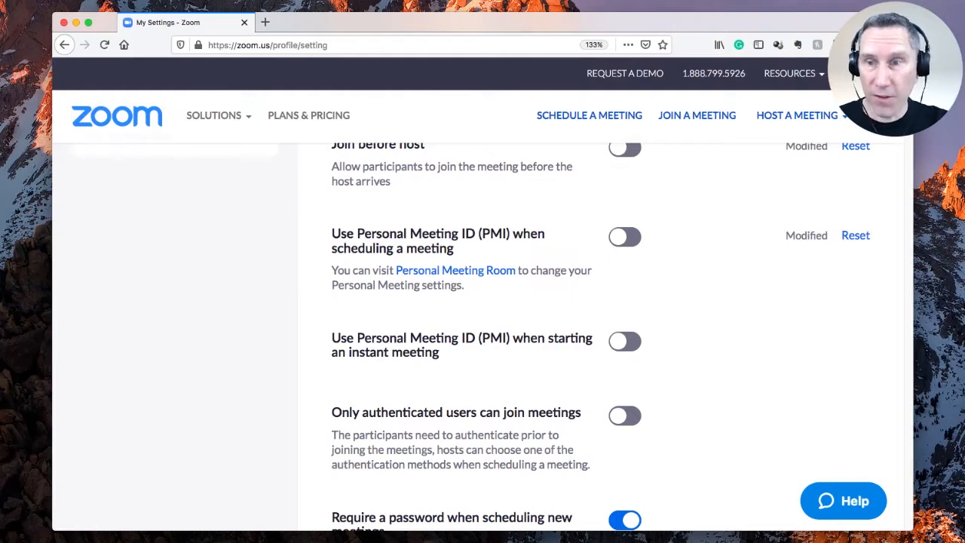
{"action": "scroll", "coordinate": [472, 336], "scroll_direction": "down", "scroll_amount": 1}
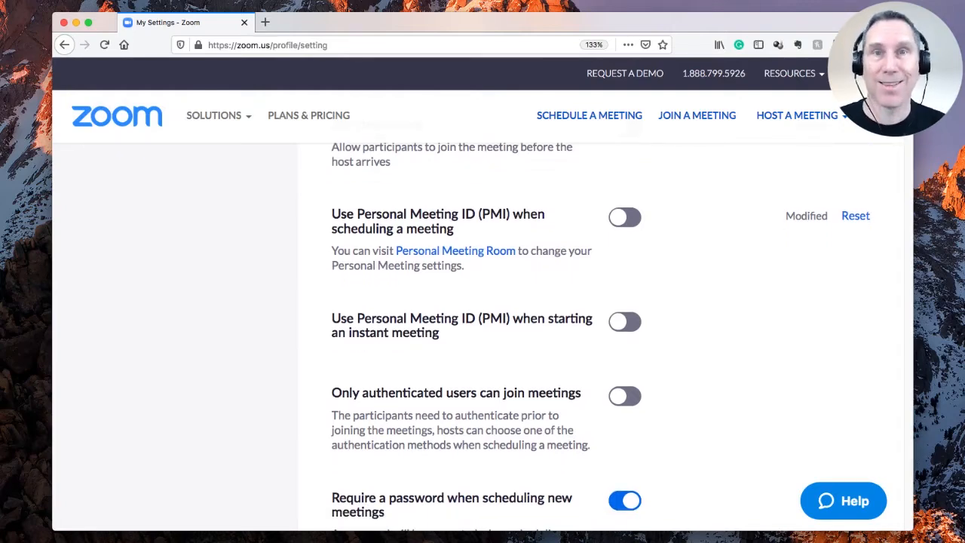
{"action": "scroll", "coordinate": [600, 336], "scroll_direction": "down", "scroll_amount": 5}
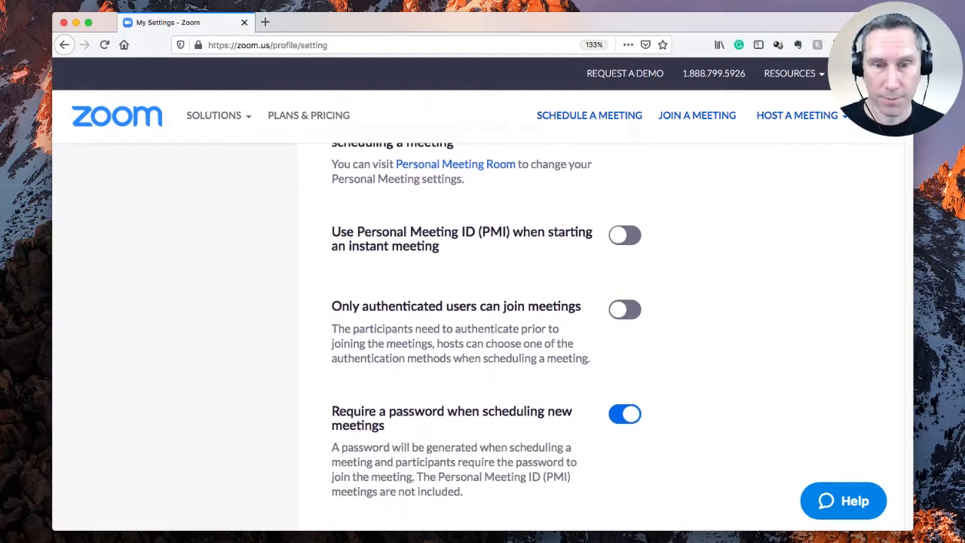
{"action": "scroll", "coordinate": [600, 336], "scroll_direction": "down", "scroll_amount": 2}
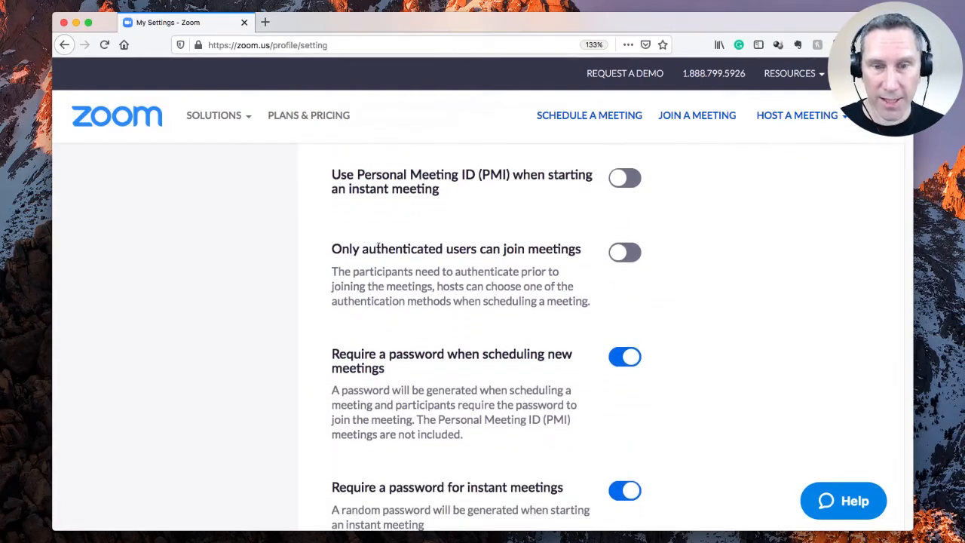
{"action": "left_click_drag", "start_coordinate": [332, 248], "coordinate": [572, 248]}
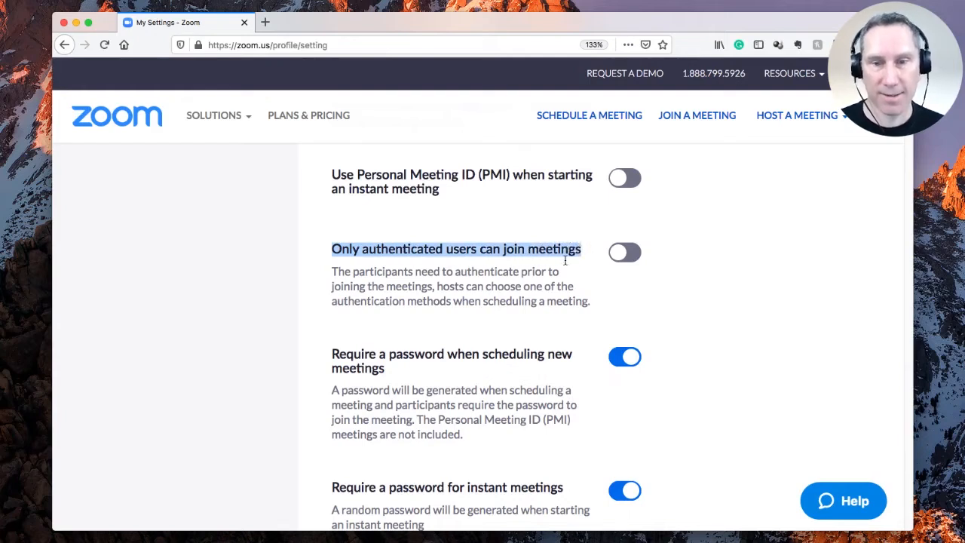
{"action": "left_click", "coordinate": [573, 257]}
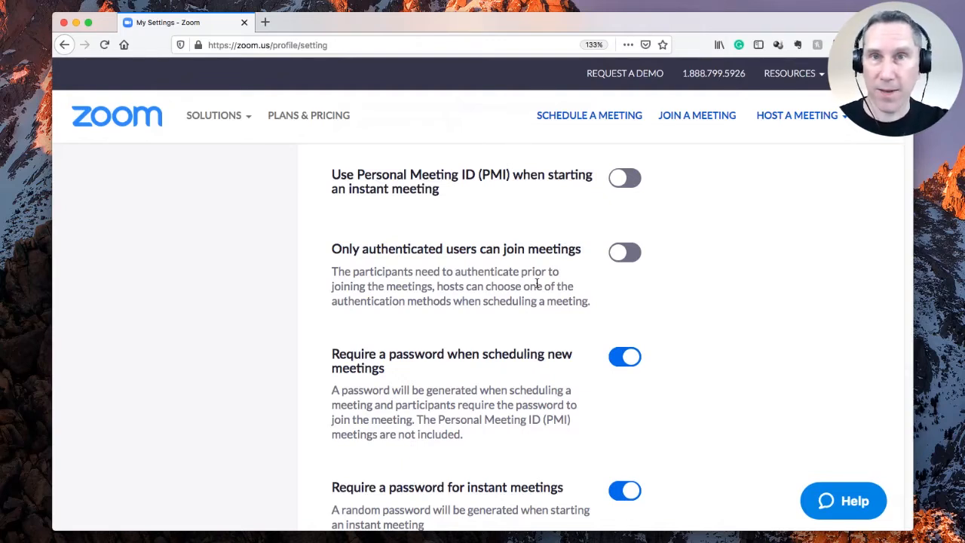
{"action": "scroll", "coordinate": [528, 284], "scroll_direction": "up", "scroll_amount": 1}
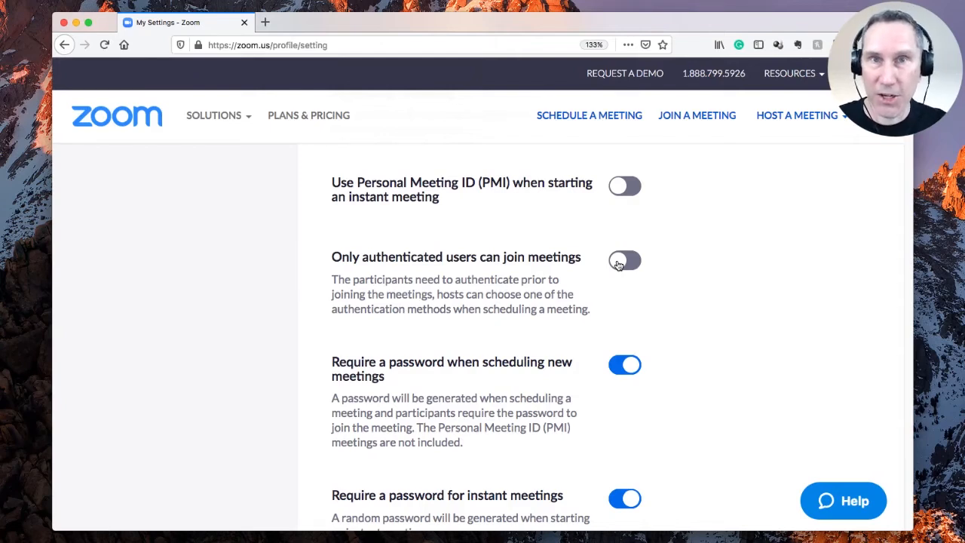
Step: Switch on 'Only authenticated users can join meetings', using Sign in to Zoom (Default)
{"action": "left_click", "coordinate": [618, 264]}
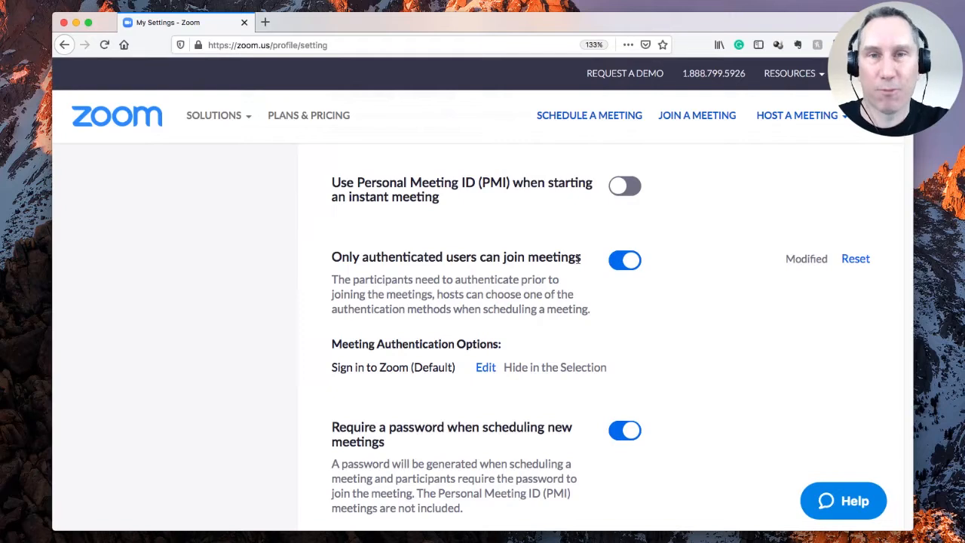
{"action": "scroll", "coordinate": [600, 339], "scroll_direction": "down", "scroll_amount": 2}
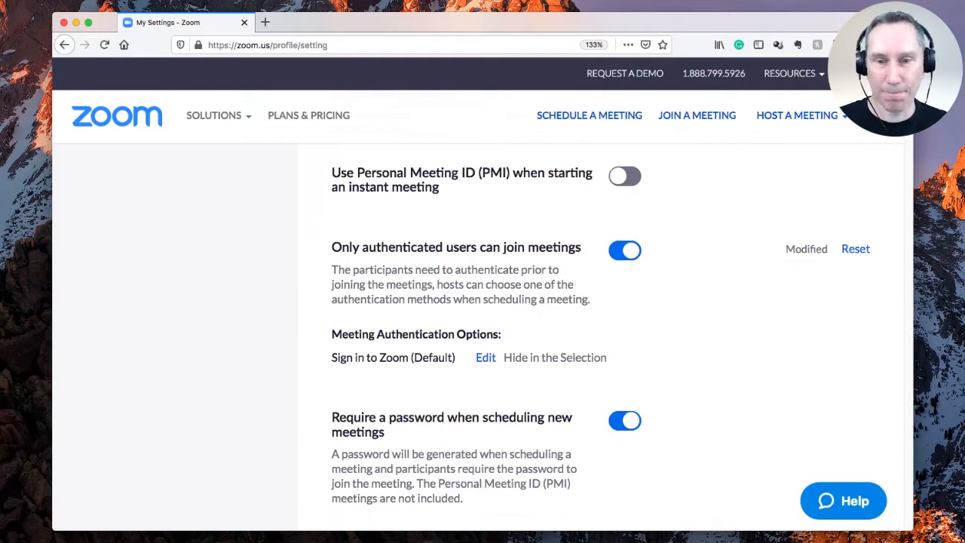
{"action": "scroll", "coordinate": [600, 339], "scroll_direction": "down", "scroll_amount": 4}
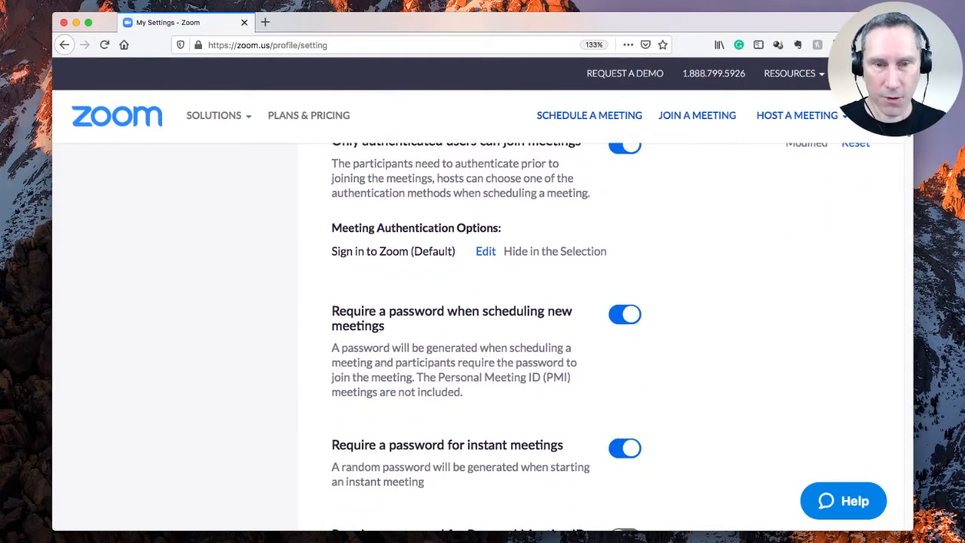
{"action": "scroll", "coordinate": [600, 340], "scroll_direction": "down", "scroll_amount": 3}
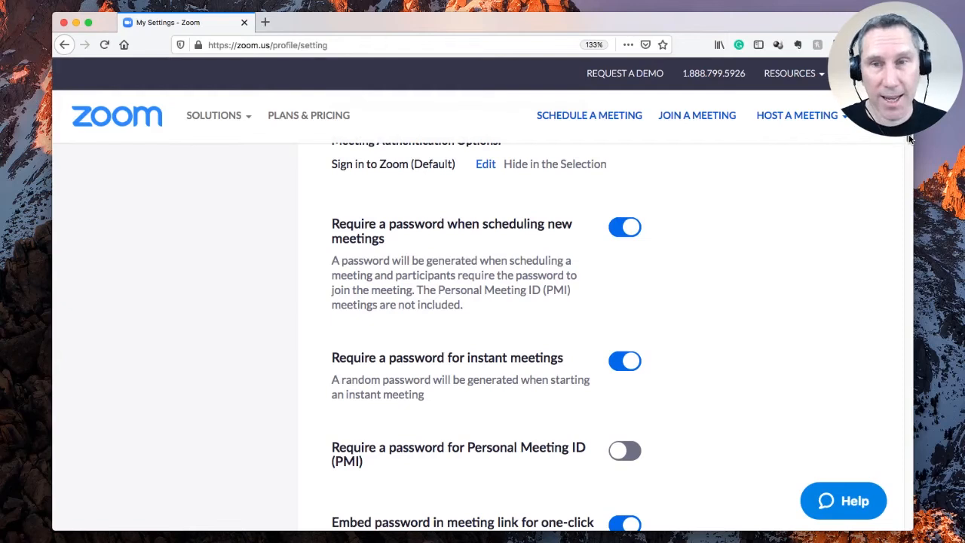
{"action": "scroll", "coordinate": [909, 138], "scroll_direction": "down", "scroll_amount": 1}
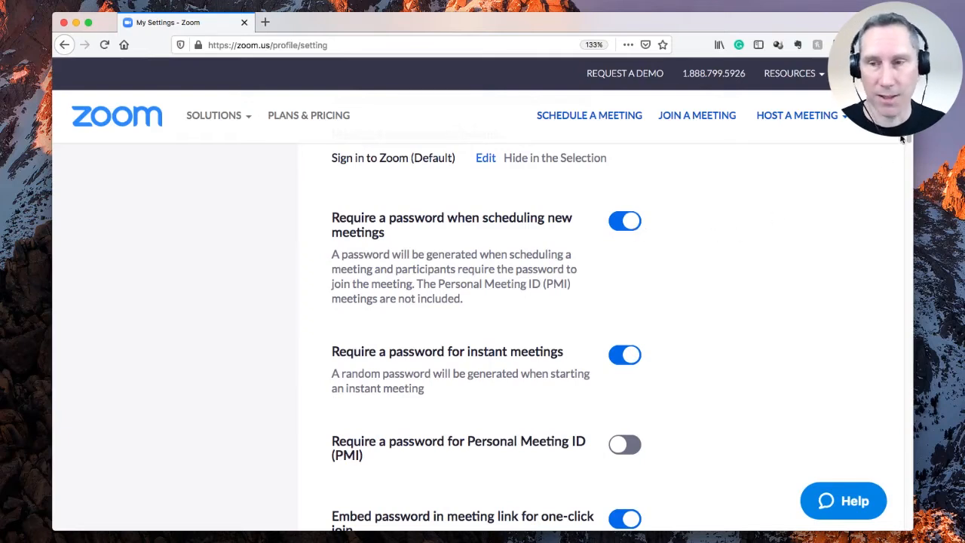
{"action": "left_click_drag", "start_coordinate": [909, 137], "coordinate": [898, 159]}
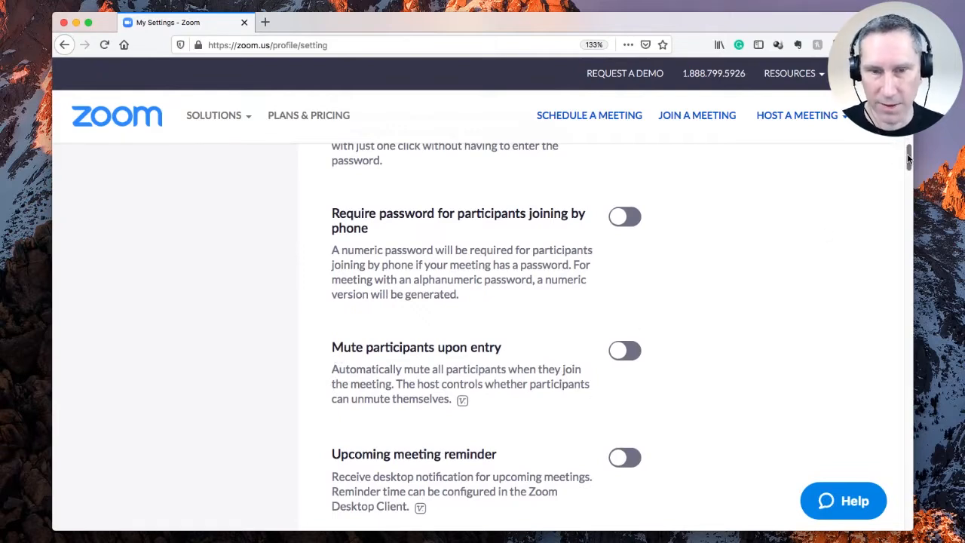
Step: Switch on Mute participants upon entry, then move down to the In Meeting (Basic) section
{"action": "left_click_drag", "start_coordinate": [900, 156], "coordinate": [907, 165]}
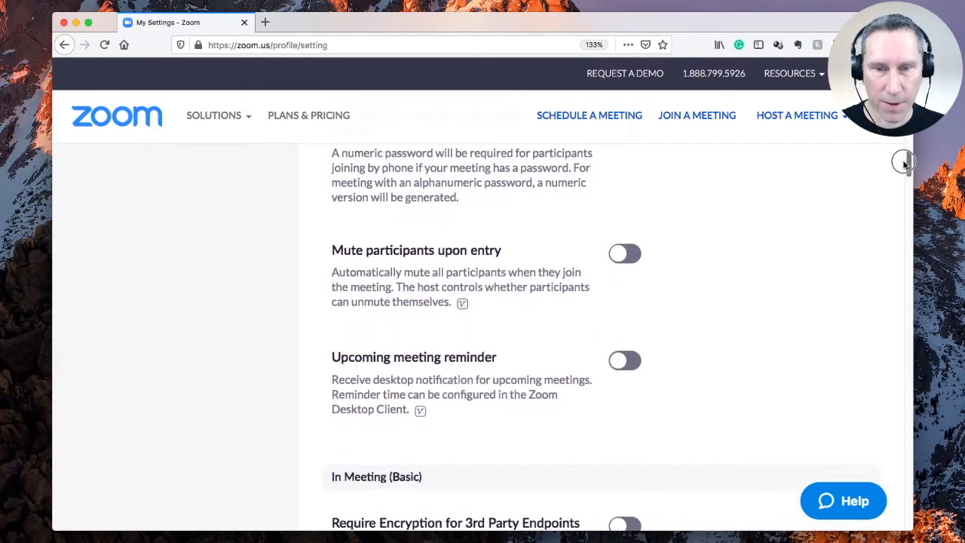
{"action": "left_click", "coordinate": [624, 254]}
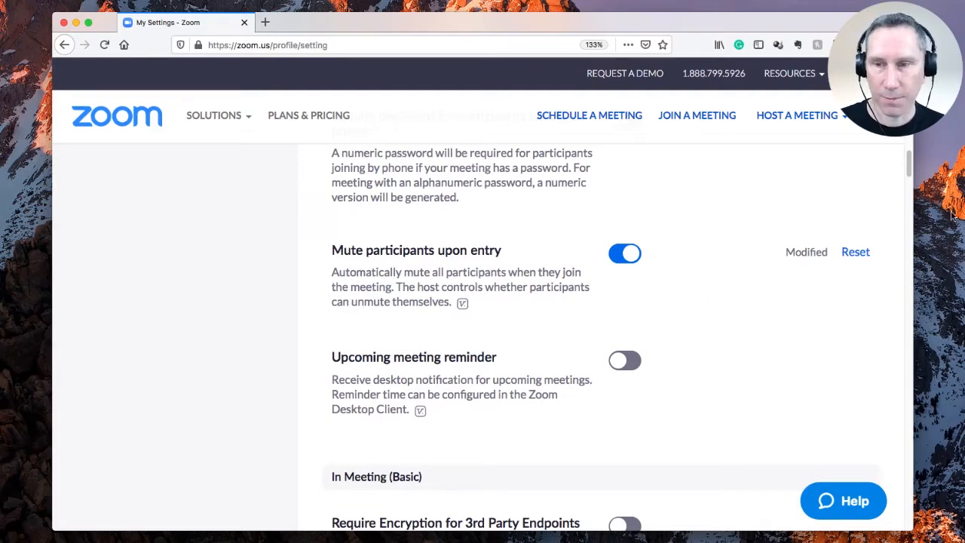
{"action": "left_click_drag", "start_coordinate": [907, 158], "coordinate": [904, 176]}
{"action": "scroll", "coordinate": [901, 177], "scroll_direction": "down", "scroll_amount": 2}
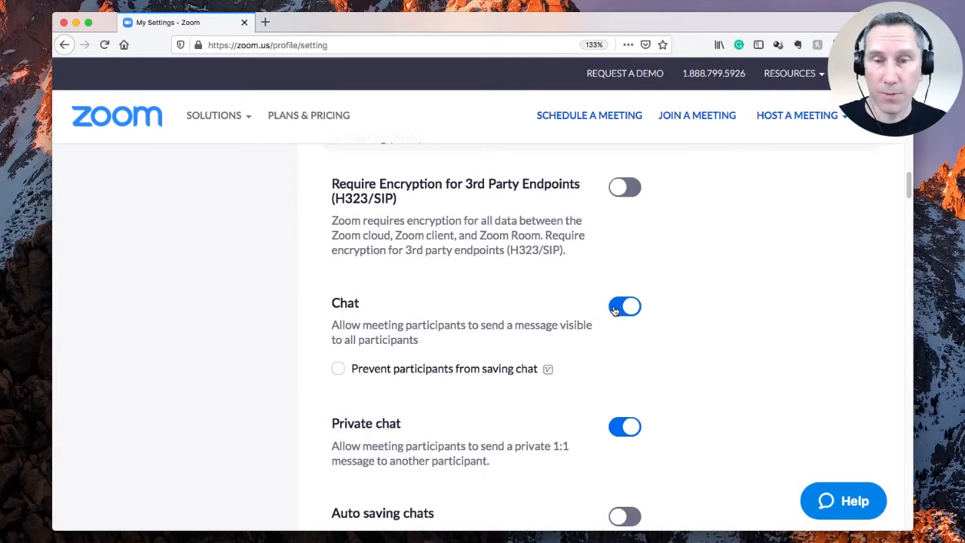
{"action": "left_click", "coordinate": [614, 310]}
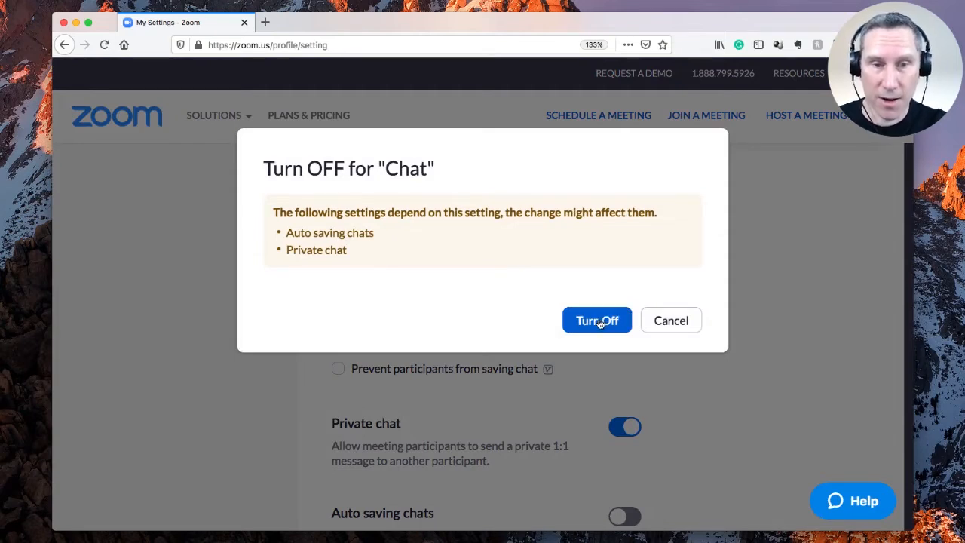
{"action": "left_click", "coordinate": [672, 321]}
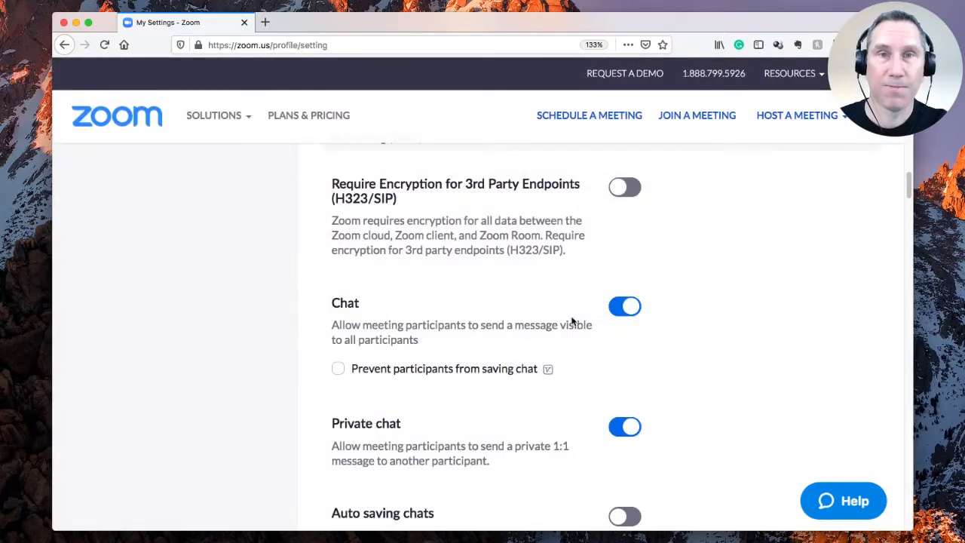
{"action": "left_click_drag", "start_coordinate": [906, 180], "coordinate": [901, 191]}
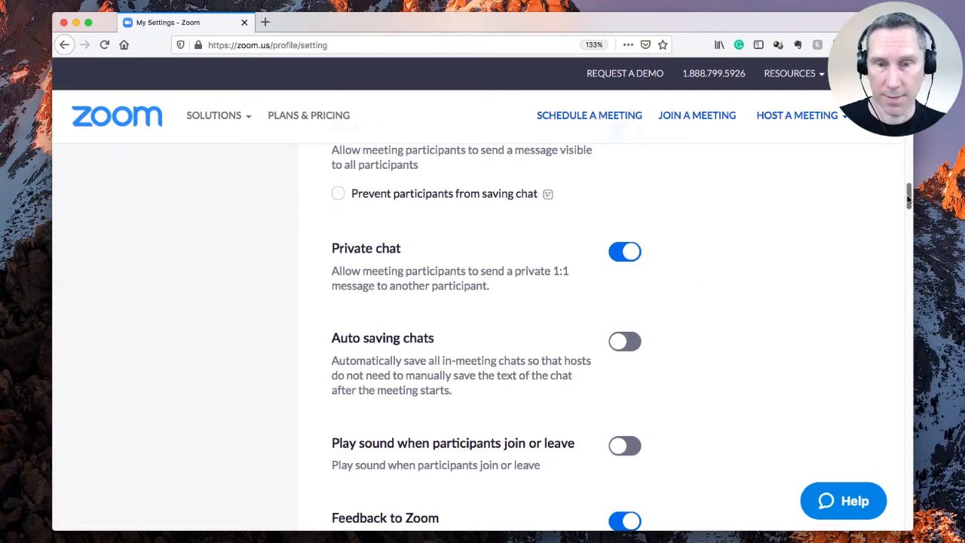
Step: Set Screen sharing's 'Who can share?' to Host Only and save it
{"action": "left_click_drag", "start_coordinate": [905, 196], "coordinate": [888, 257]}
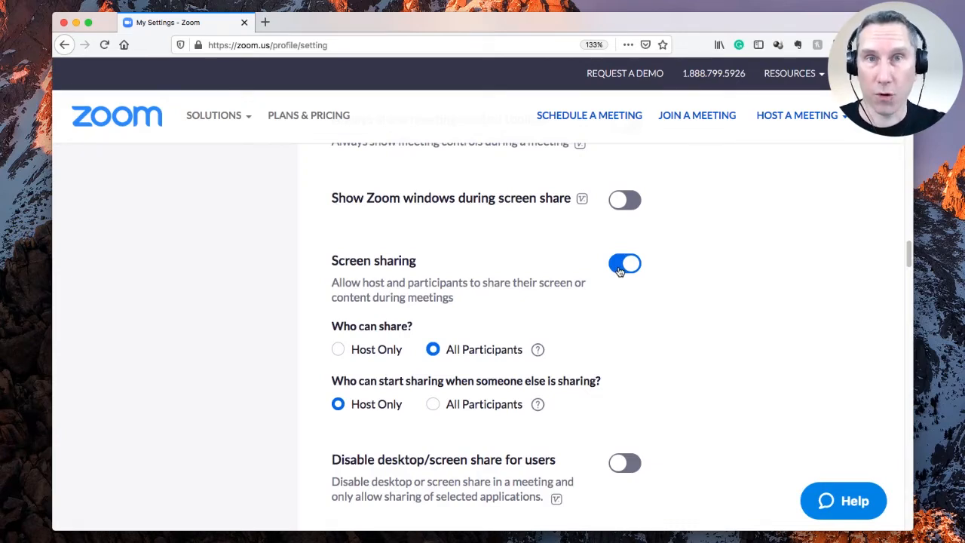
{"action": "scroll", "coordinate": [620, 271], "scroll_direction": "up", "scroll_amount": 1}
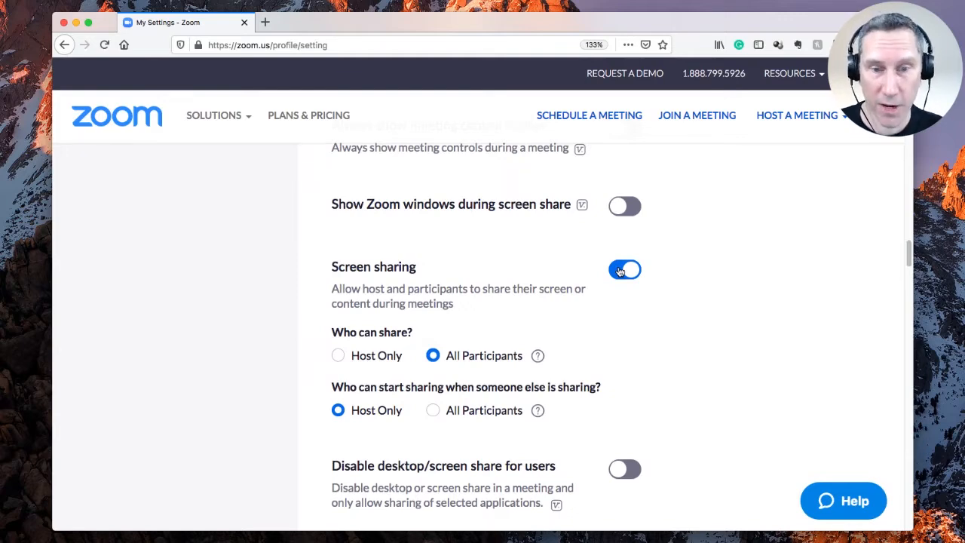
{"action": "left_click", "coordinate": [338, 357]}
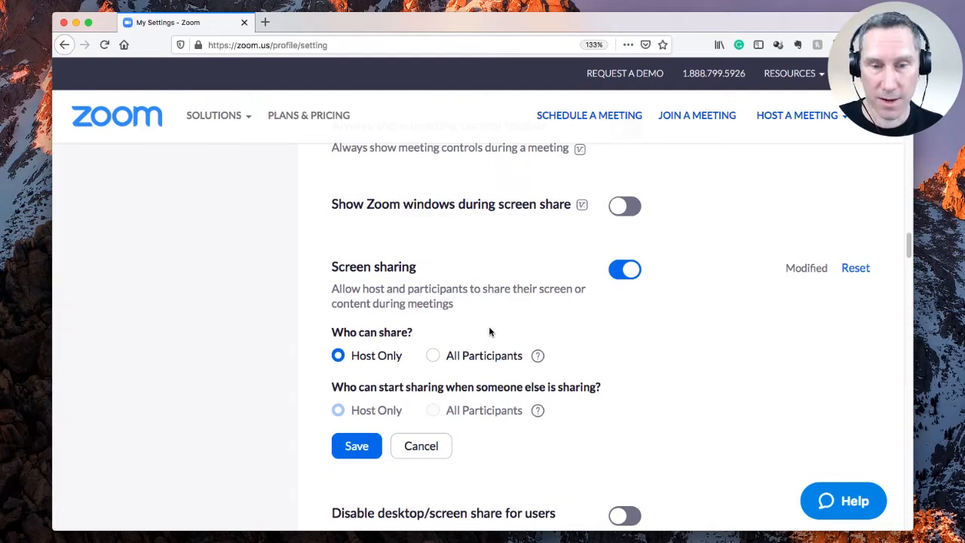
{"action": "left_click_drag", "start_coordinate": [909, 239], "coordinate": [898, 252]}
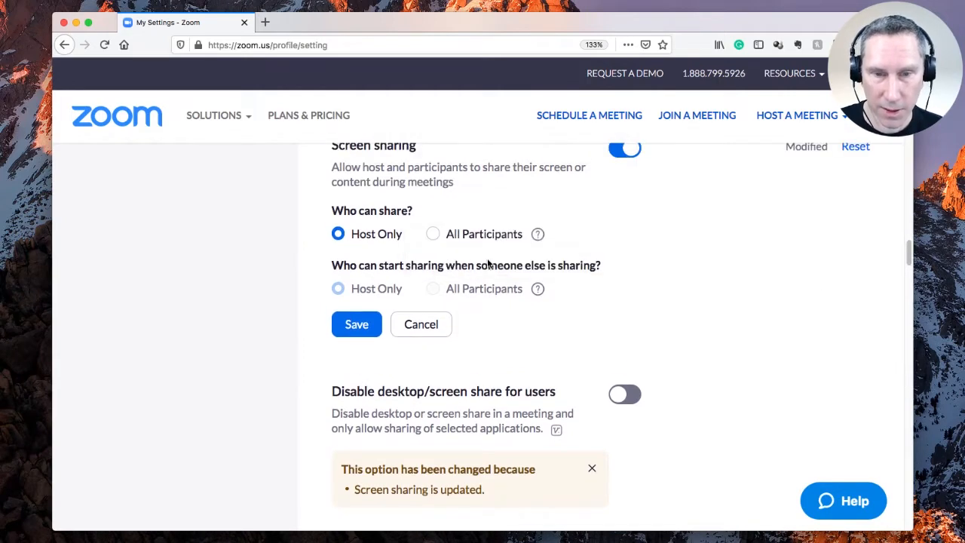
{"action": "left_click", "coordinate": [346, 329]}
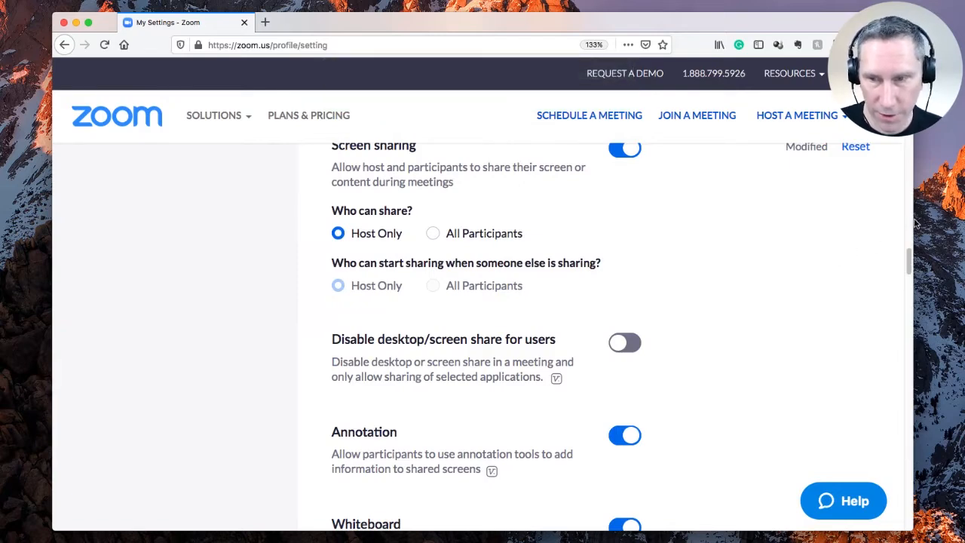
{"action": "scroll", "coordinate": [907, 258], "scroll_direction": "down", "scroll_amount": 3}
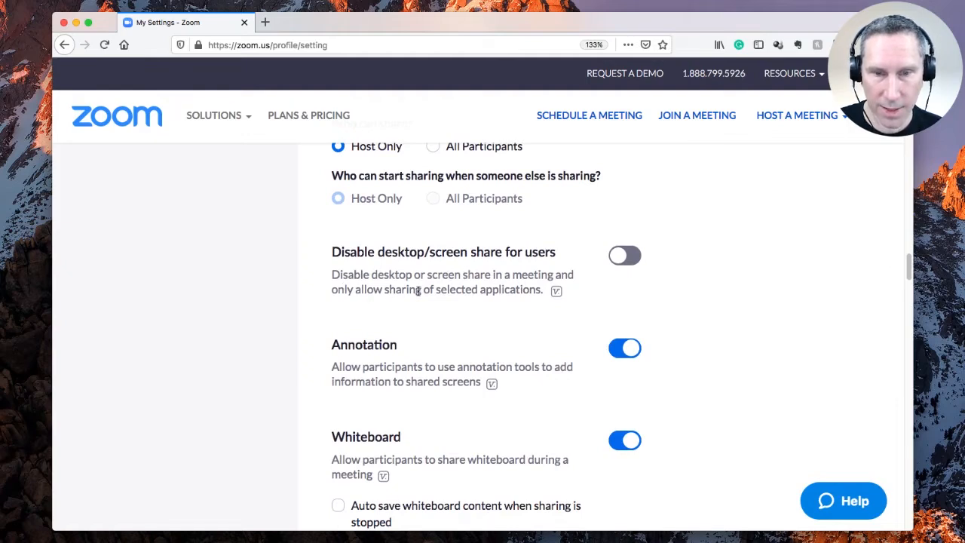
{"action": "mouse_move", "coordinate": [556, 293]}
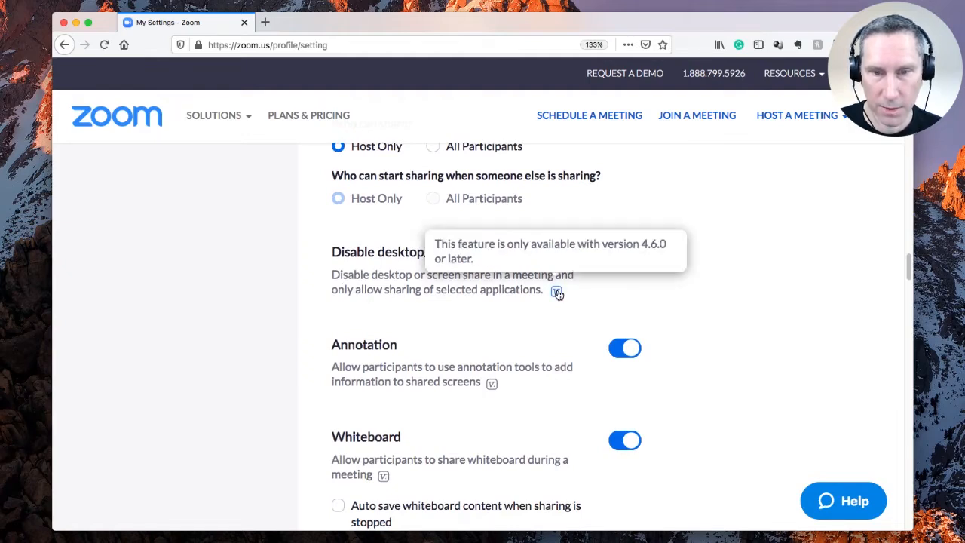
{"action": "left_click", "coordinate": [626, 256]}
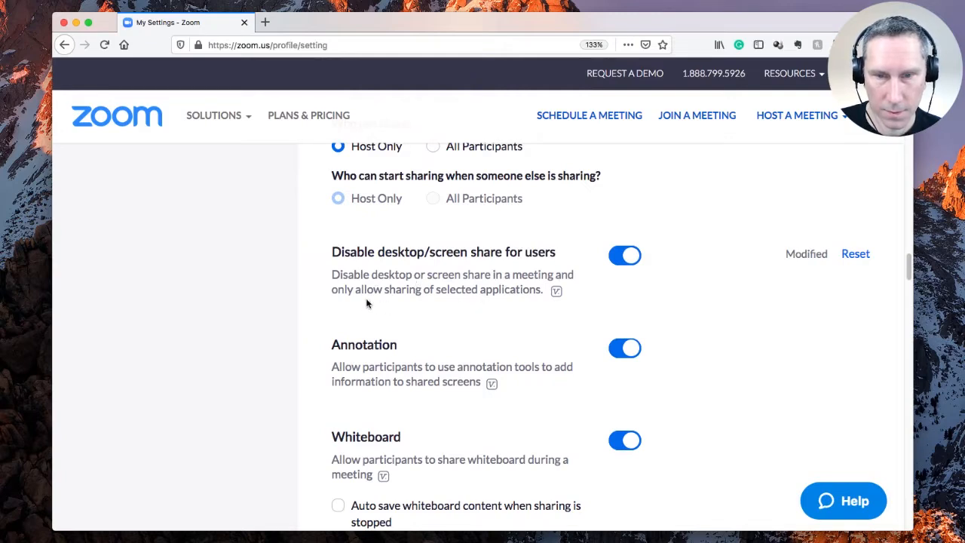
{"action": "left_click", "coordinate": [625, 258]}
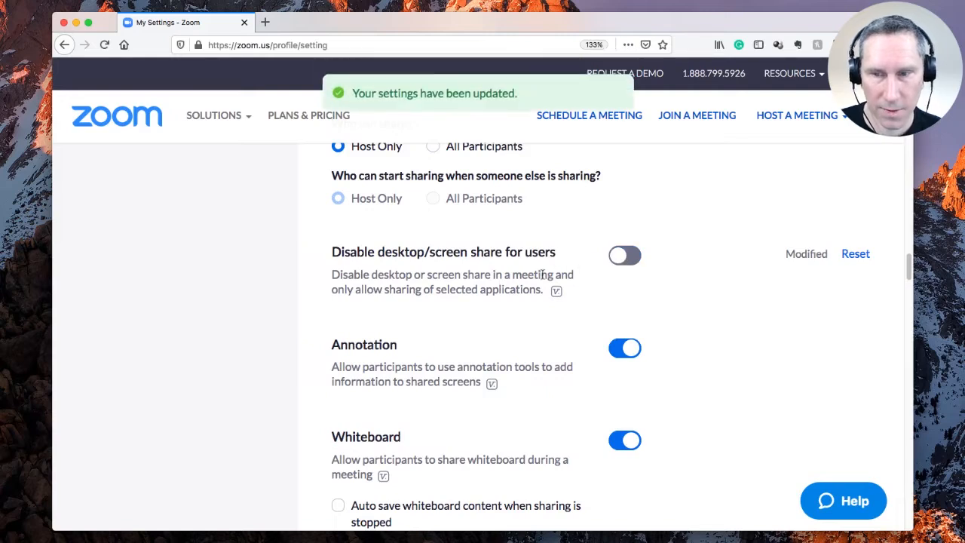
{"action": "scroll", "coordinate": [908, 265], "scroll_direction": "down", "scroll_amount": 3}
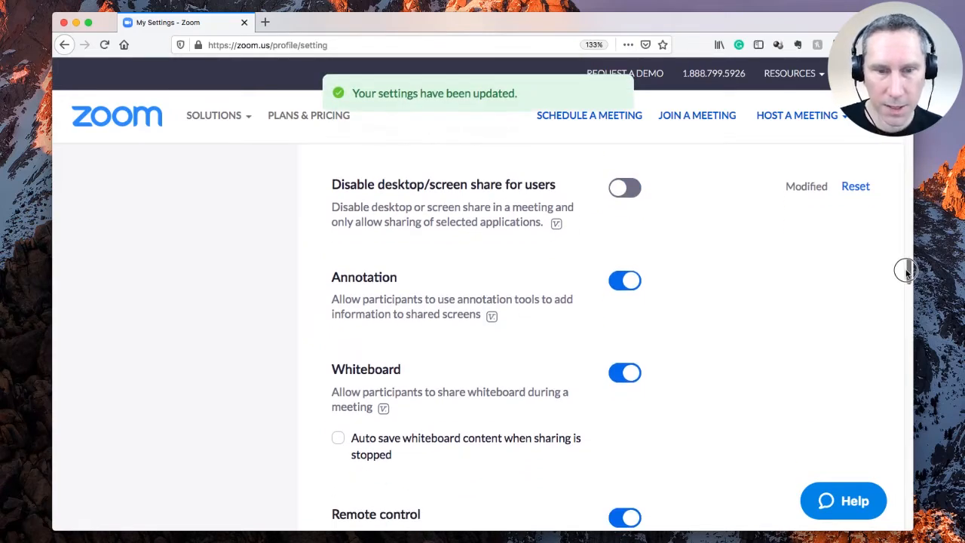
{"action": "scroll", "coordinate": [905, 275], "scroll_direction": "down", "scroll_amount": 3}
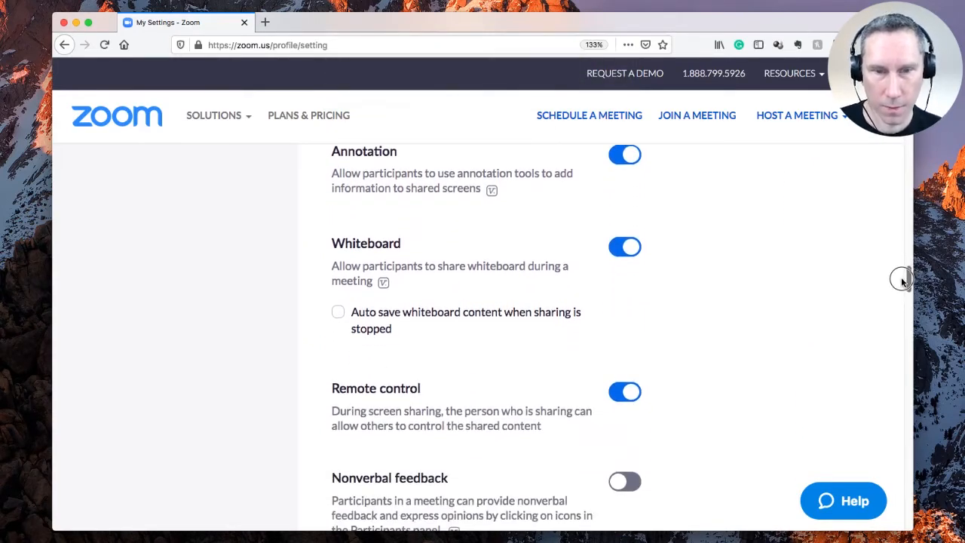
Step: Turn Whiteboard off and turn on Allow removed participants to rejoin
{"action": "scroll", "coordinate": [902, 280], "scroll_direction": "down", "scroll_amount": 1}
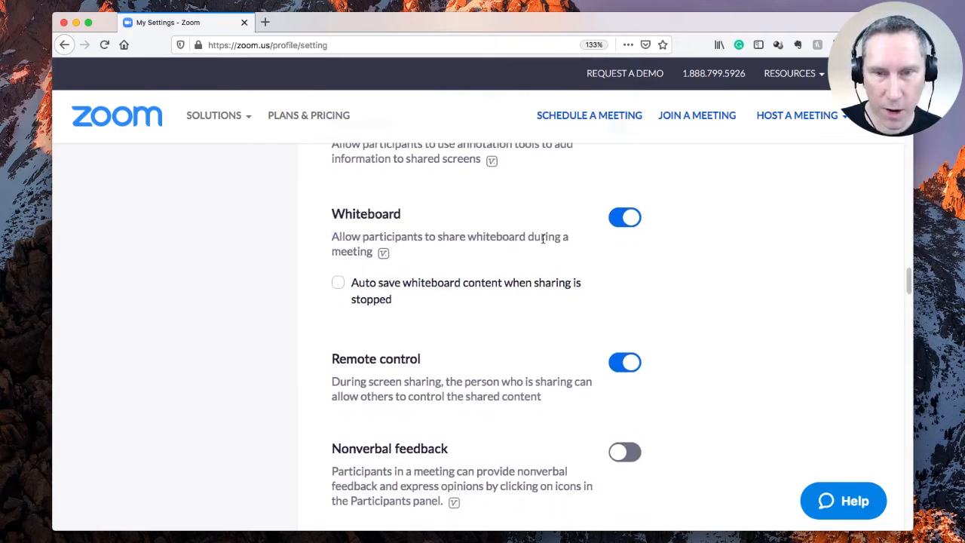
{"action": "left_click", "coordinate": [622, 219]}
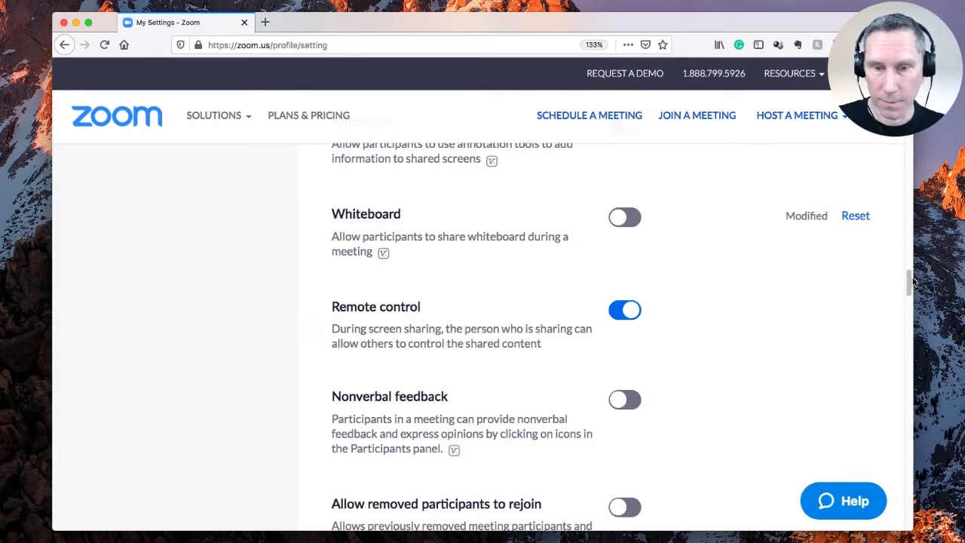
{"action": "left_click_drag", "start_coordinate": [909, 278], "coordinate": [909, 295]}
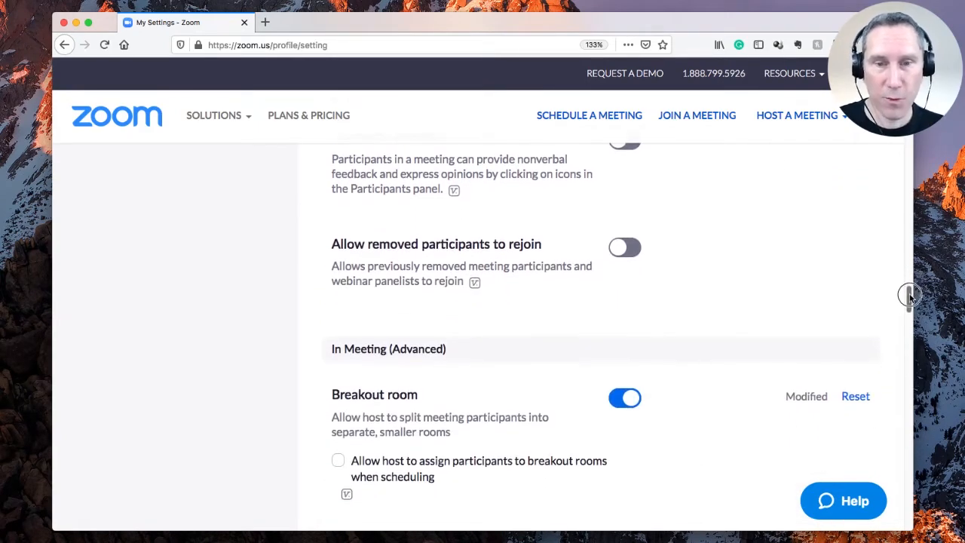
{"action": "left_click", "coordinate": [625, 253]}
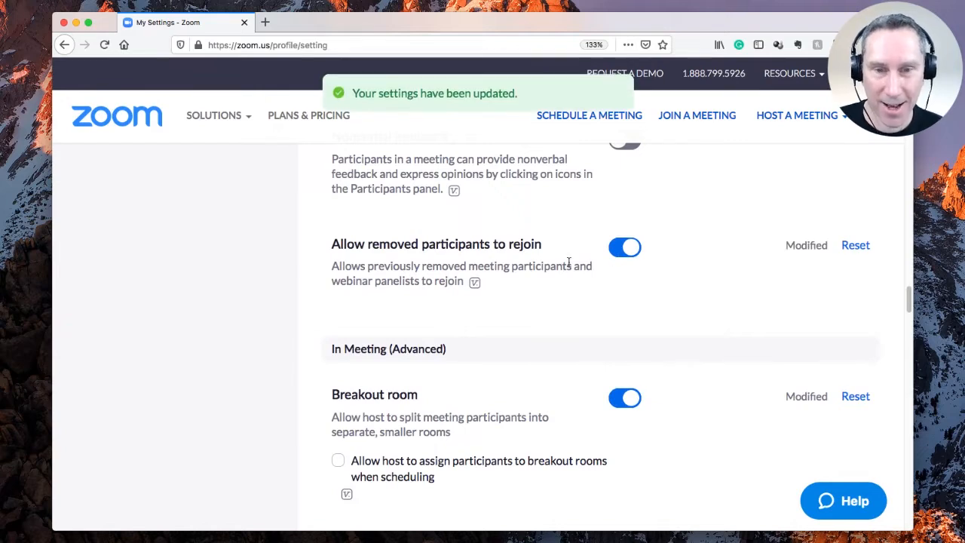
Step: Toggle Allow removed participants to rejoin back and forth, leaving it off
{"action": "left_click", "coordinate": [619, 249]}
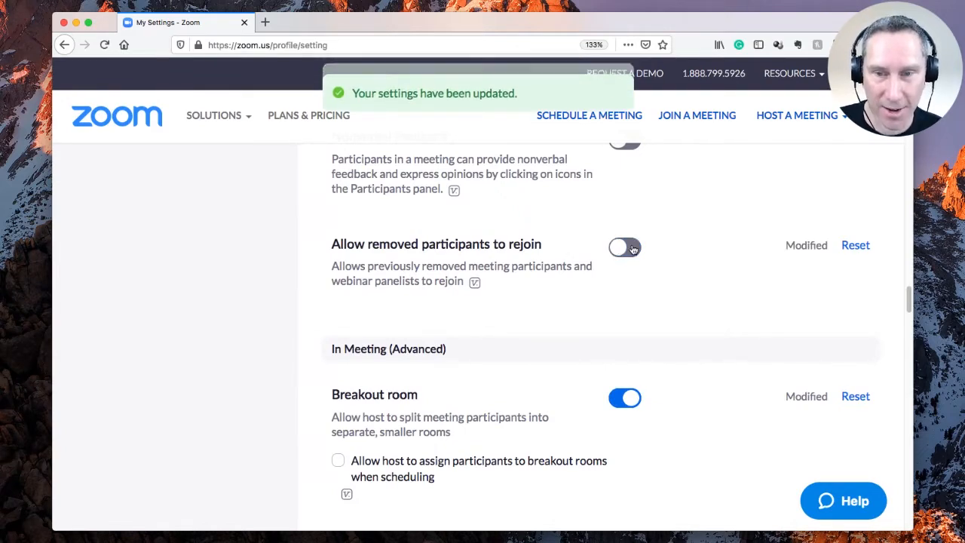
{"action": "left_click", "coordinate": [615, 250]}
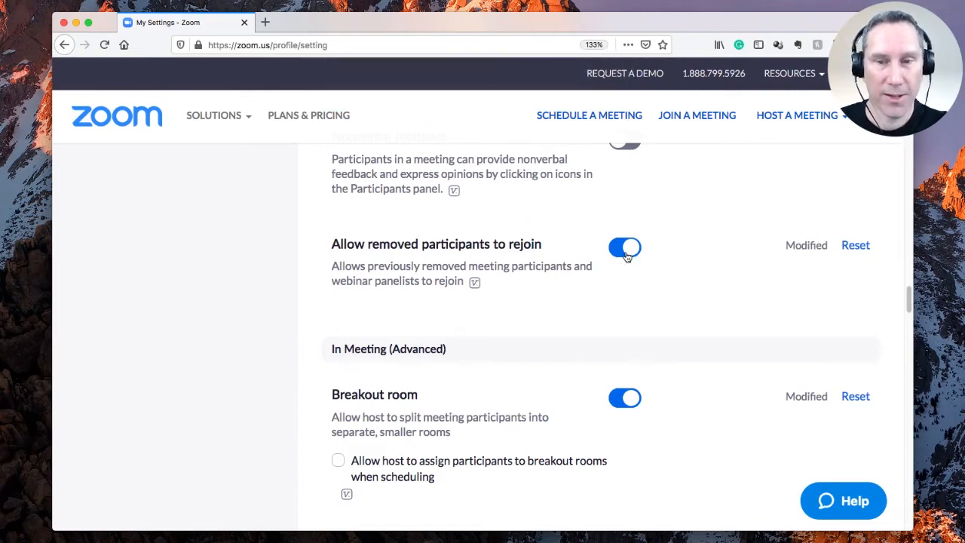
{"action": "left_click", "coordinate": [633, 253]}
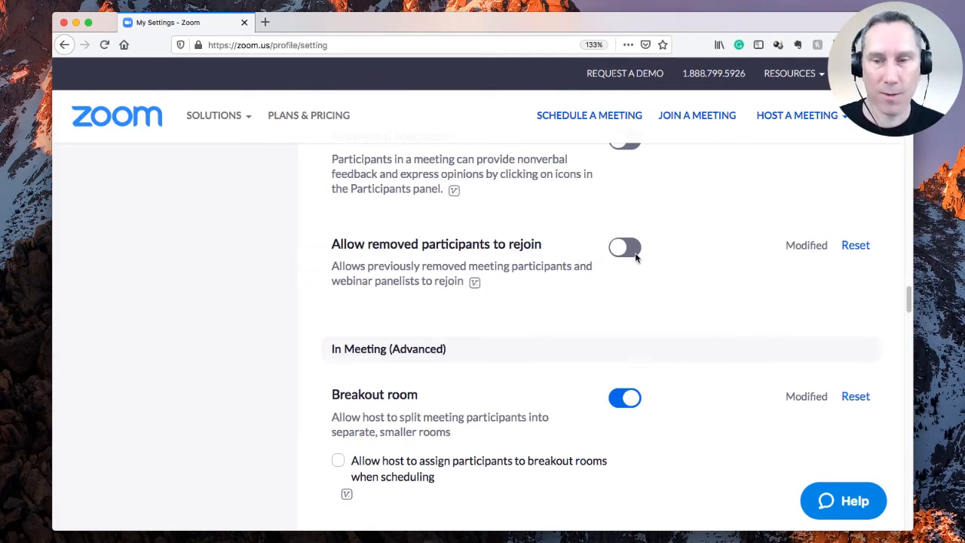
Step: Switch on Waiting room, keeping All participants sent to the waiting room
{"action": "left_click_drag", "start_coordinate": [908, 294], "coordinate": [885, 394]}
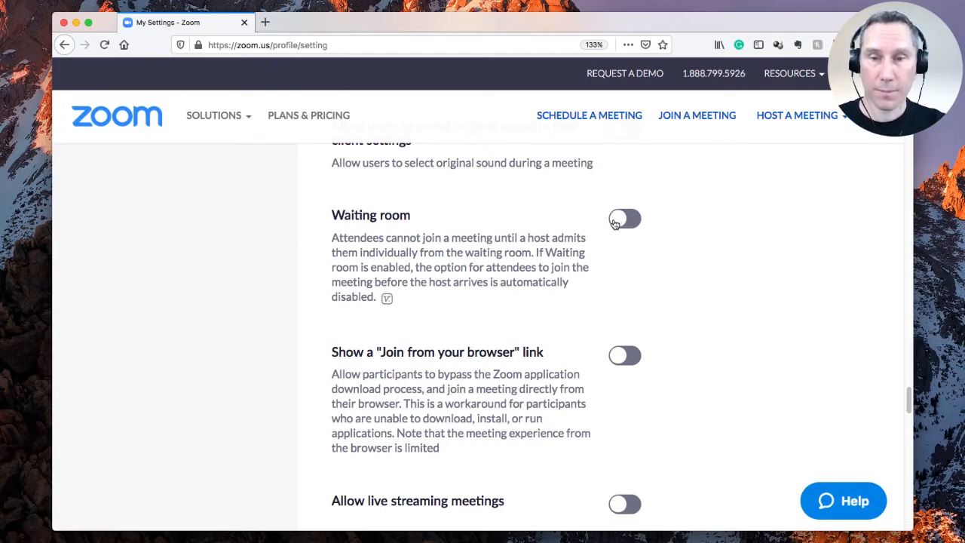
{"action": "left_click", "coordinate": [616, 221]}
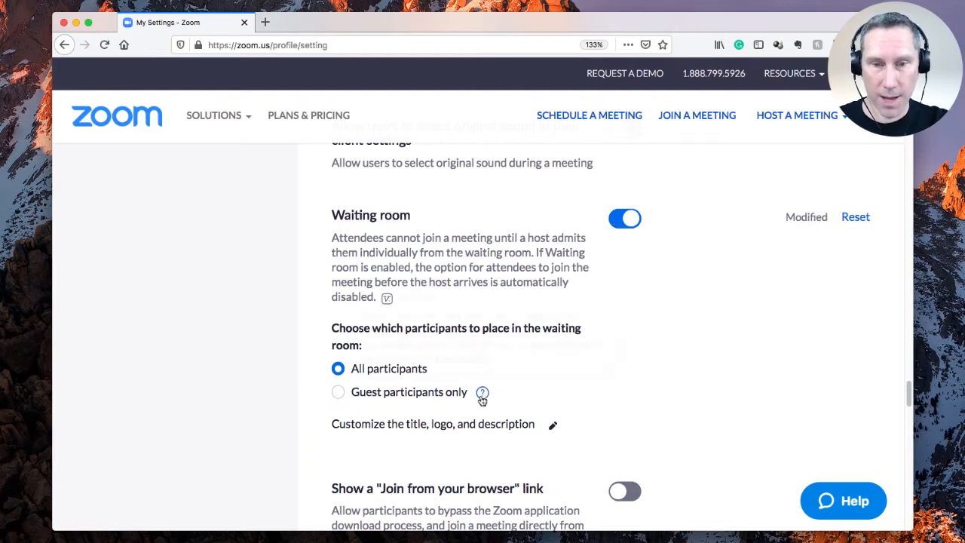
{"action": "mouse_move", "coordinate": [486, 392]}
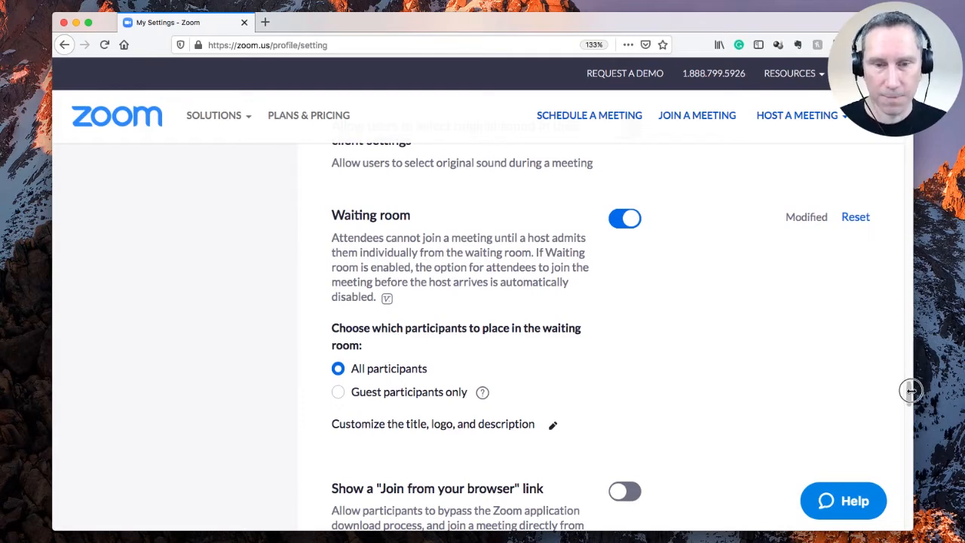
Step: Go to Schedule a Meeting from the top navigation bar
{"action": "left_click_drag", "start_coordinate": [910, 392], "coordinate": [899, 459]}
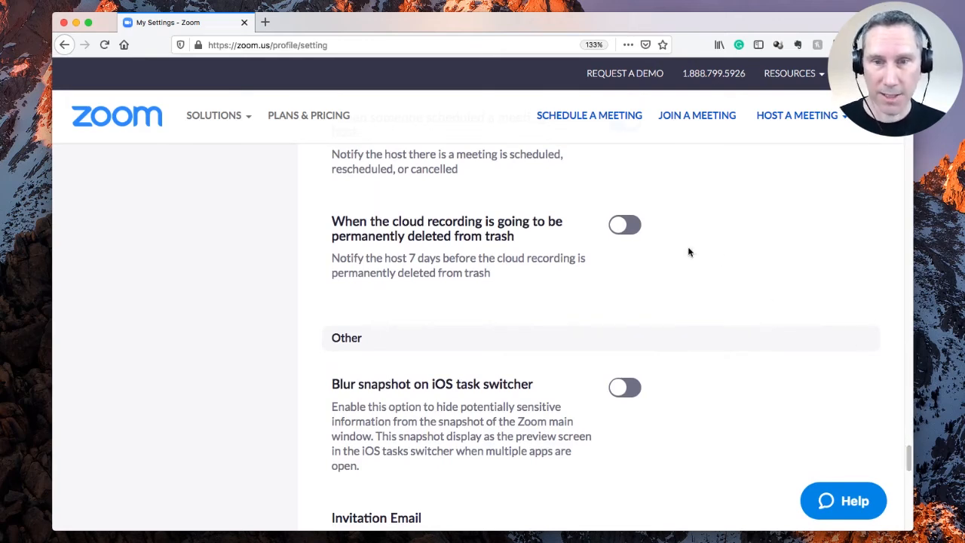
{"action": "left_click", "coordinate": [576, 117]}
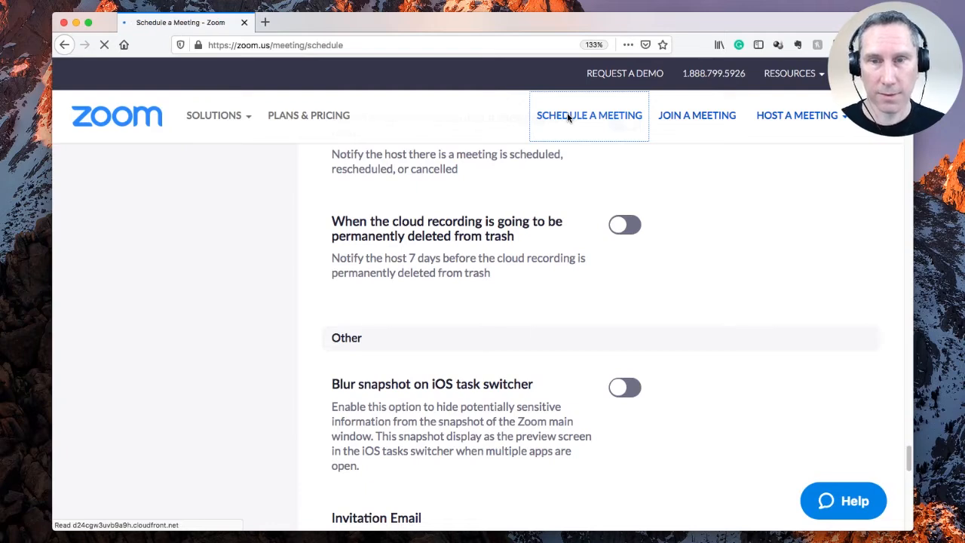
Step: Replace the default 'My Meeting' topic with 'Troll Party'
{"action": "left_click", "coordinate": [573, 265]}
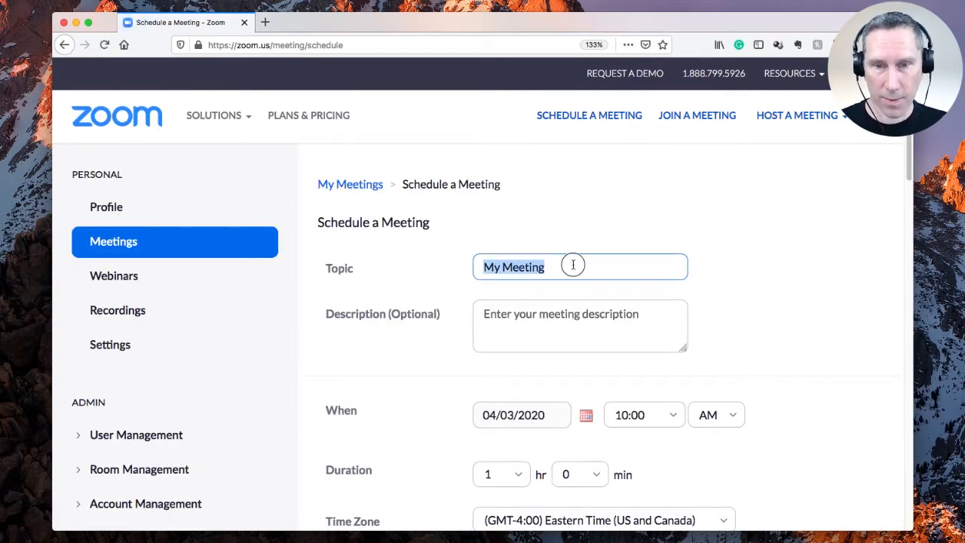
{"action": "key", "text": "super+a"}
{"action": "type", "text": "Troll"}
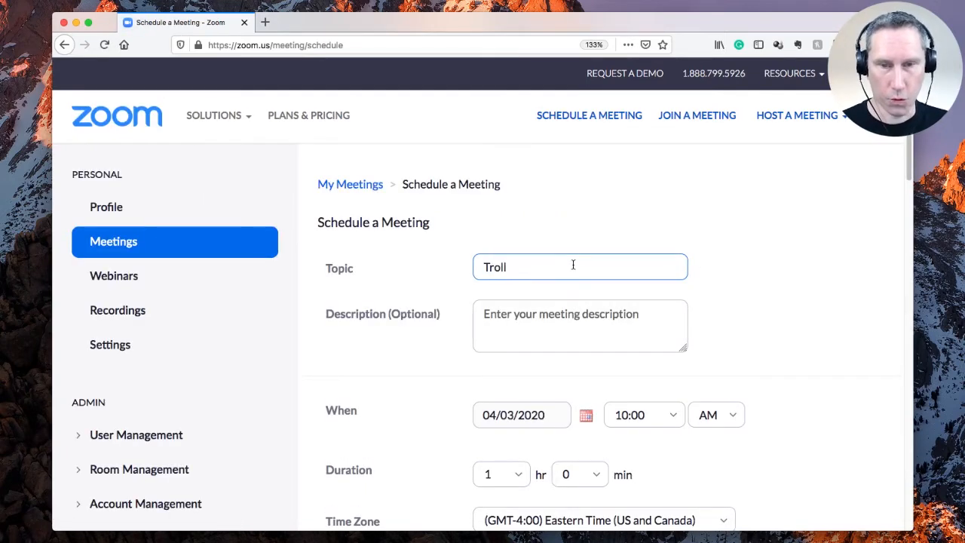
{"action": "type", "text": " Party"}
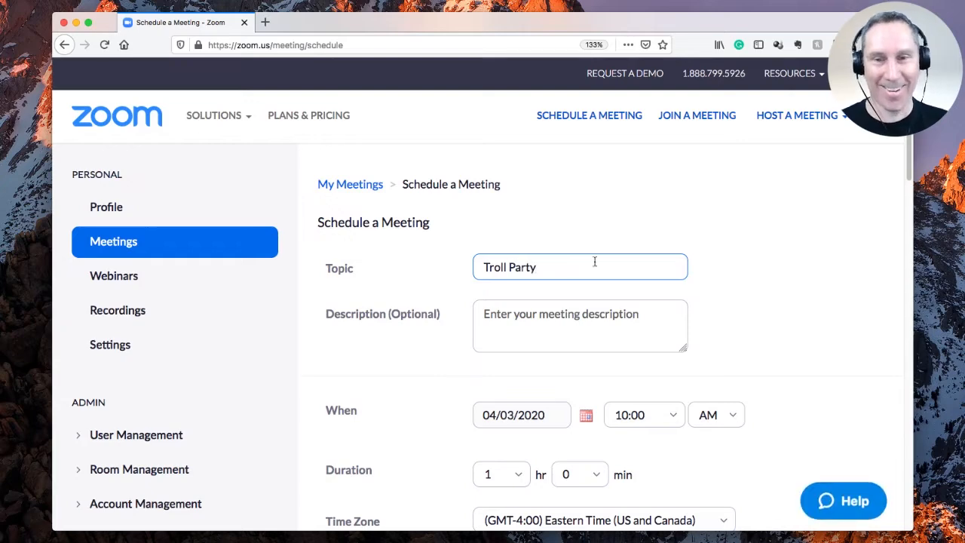
{"action": "left_click", "coordinate": [726, 213]}
{"action": "scroll", "coordinate": [494, 313], "scroll_direction": "down", "scroll_amount": 3}
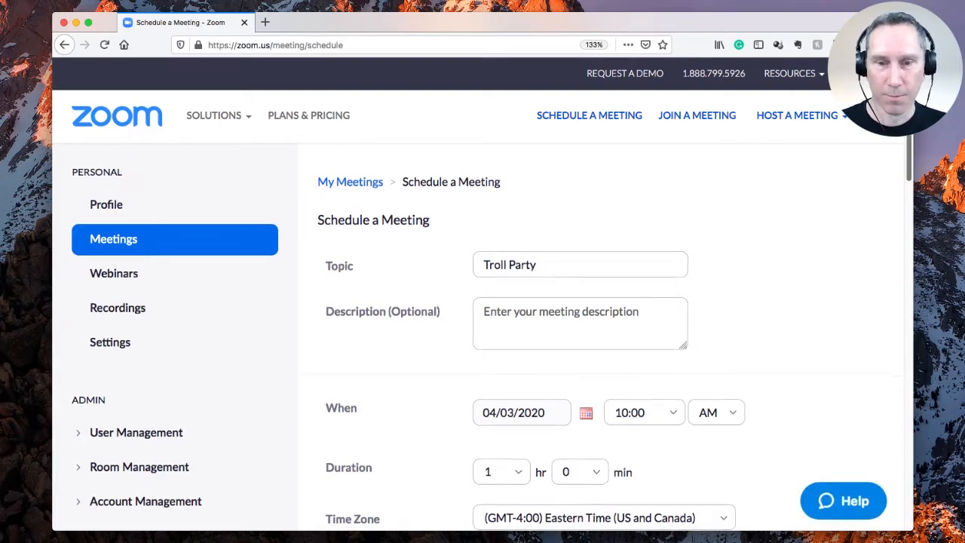
{"action": "scroll", "coordinate": [877, 164], "scroll_direction": "down", "scroll_amount": 7}
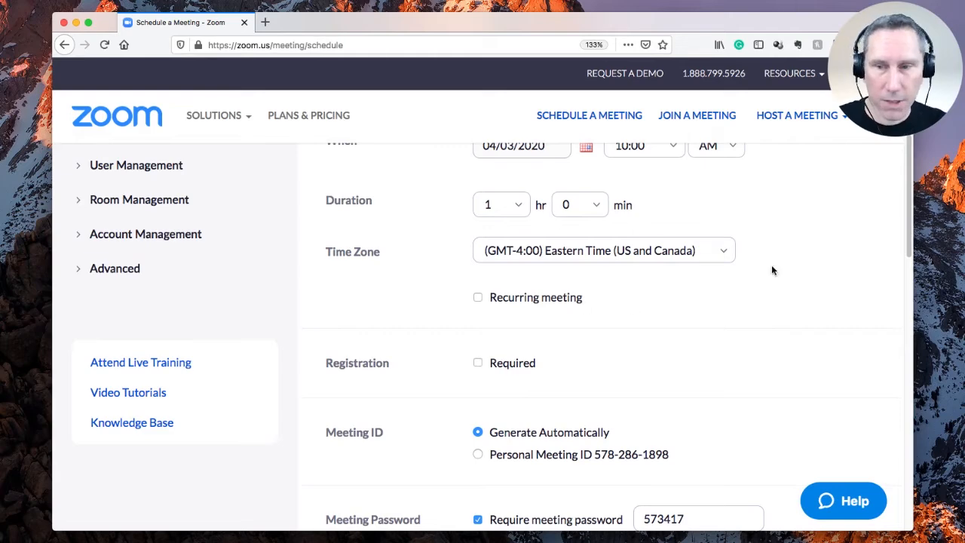
Step: Tick the Registration 'Required' checkbox on the Schedule a Meeting form
{"action": "scroll", "coordinate": [901, 196], "scroll_direction": "down", "scroll_amount": 3}
{"action": "scroll", "coordinate": [900, 200], "scroll_direction": "down", "scroll_amount": 2}
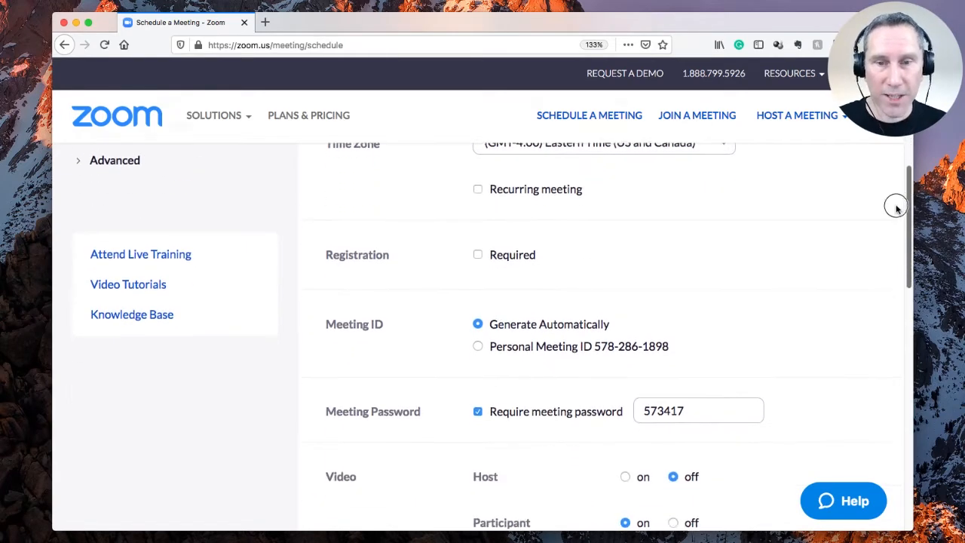
{"action": "left_click", "coordinate": [478, 250]}
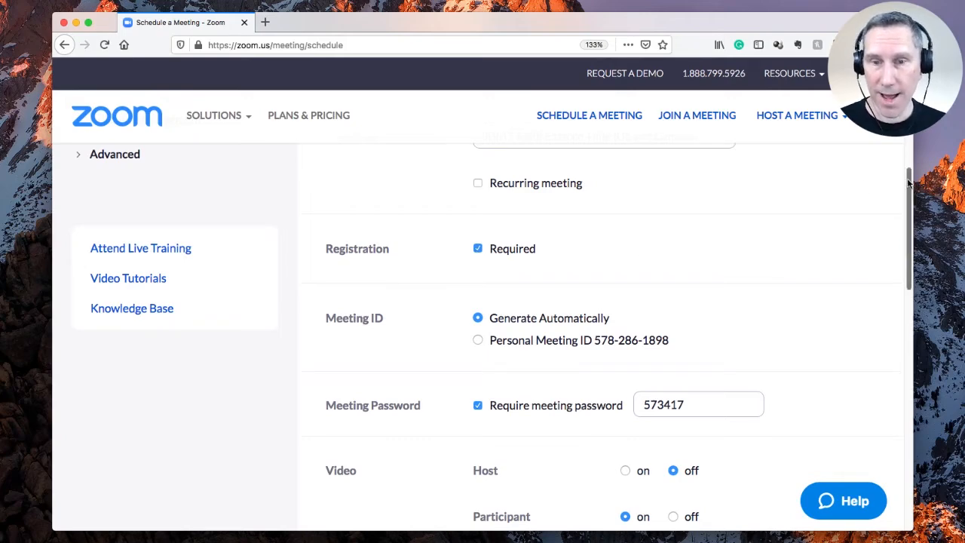
{"action": "left_click_drag", "start_coordinate": [907, 181], "coordinate": [900, 200]}
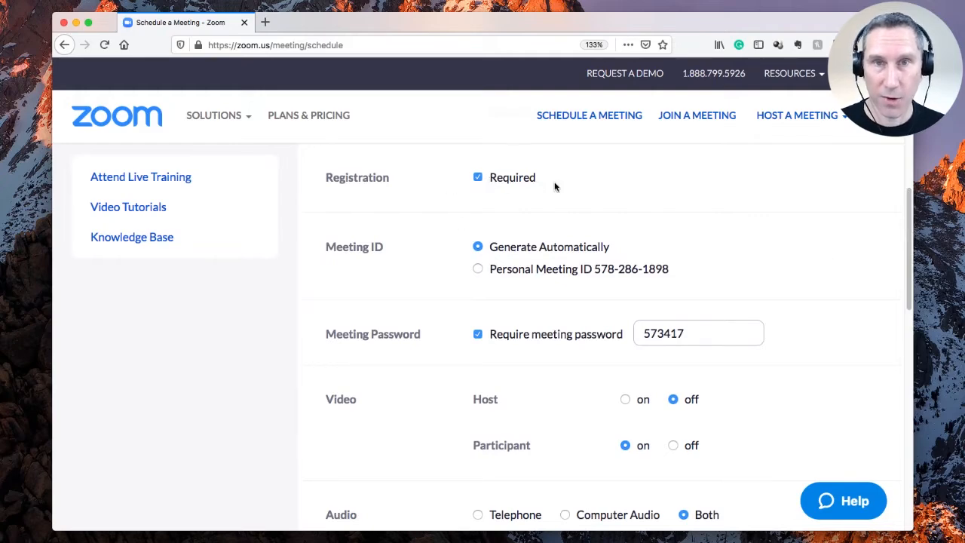
{"action": "left_click_drag", "start_coordinate": [906, 200], "coordinate": [899, 226]}
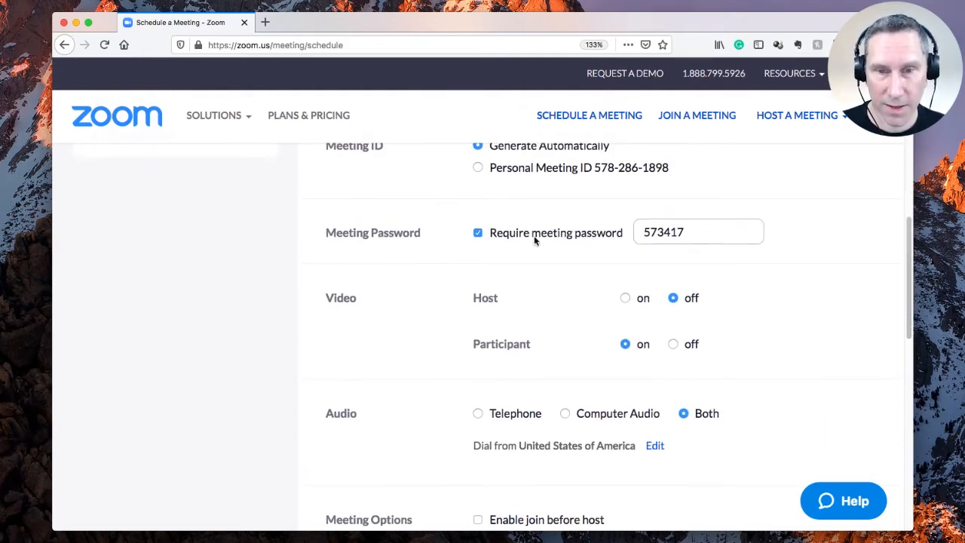
Step: Keep the meeting ID set to Generate Automatically and untick 'Require meeting password'
{"action": "left_click_drag", "start_coordinate": [901, 251], "coordinate": [904, 230]}
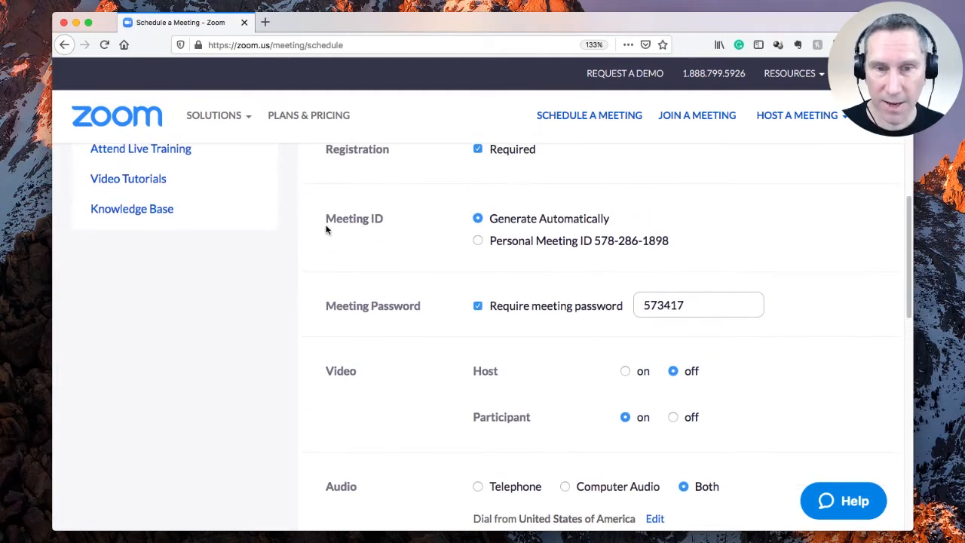
{"action": "left_click_drag", "start_coordinate": [613, 224], "coordinate": [492, 221]}
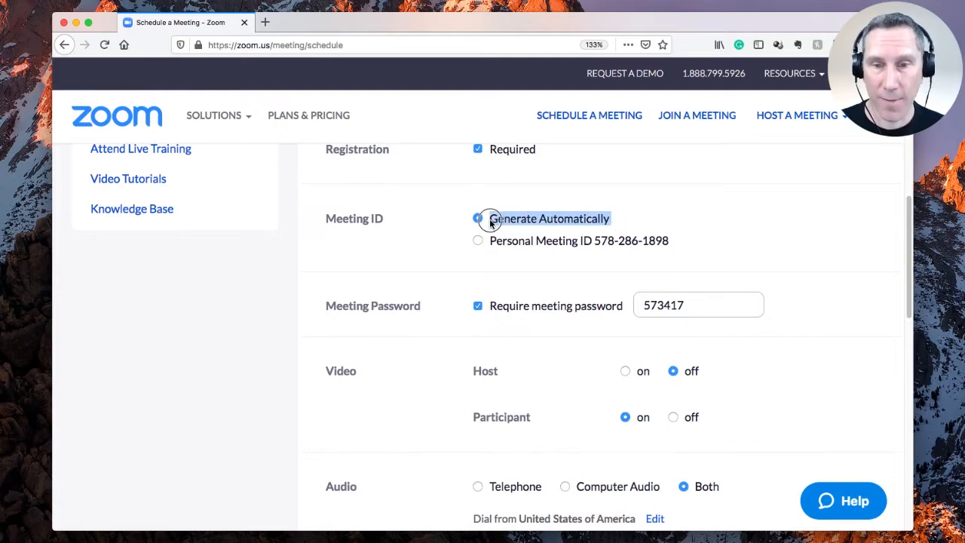
{"action": "left_click", "coordinate": [585, 241]}
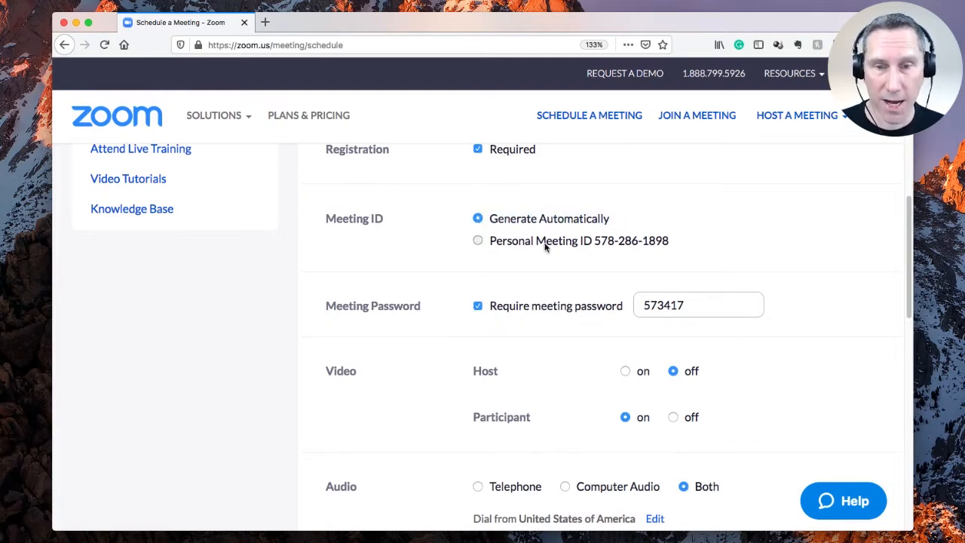
{"action": "left_click", "coordinate": [477, 210]}
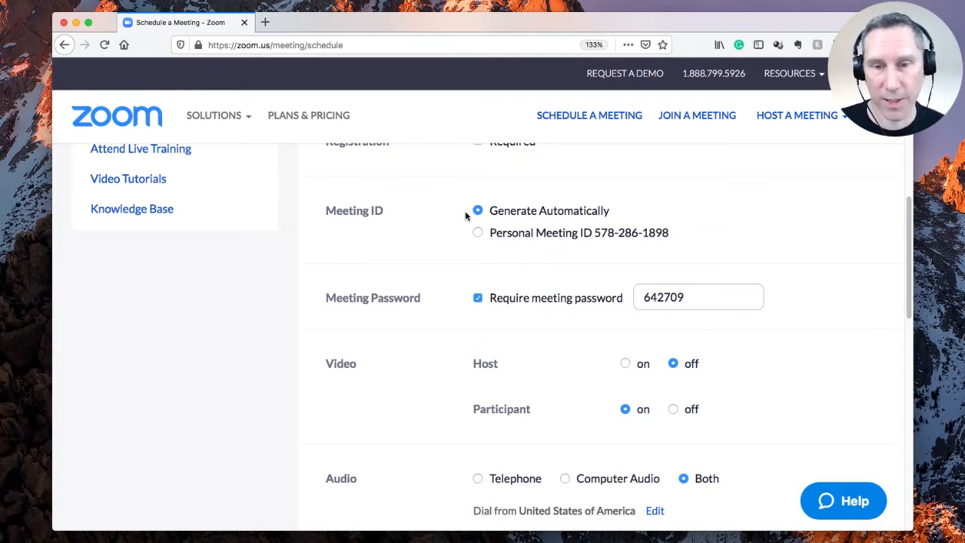
{"action": "left_click", "coordinate": [518, 324]}
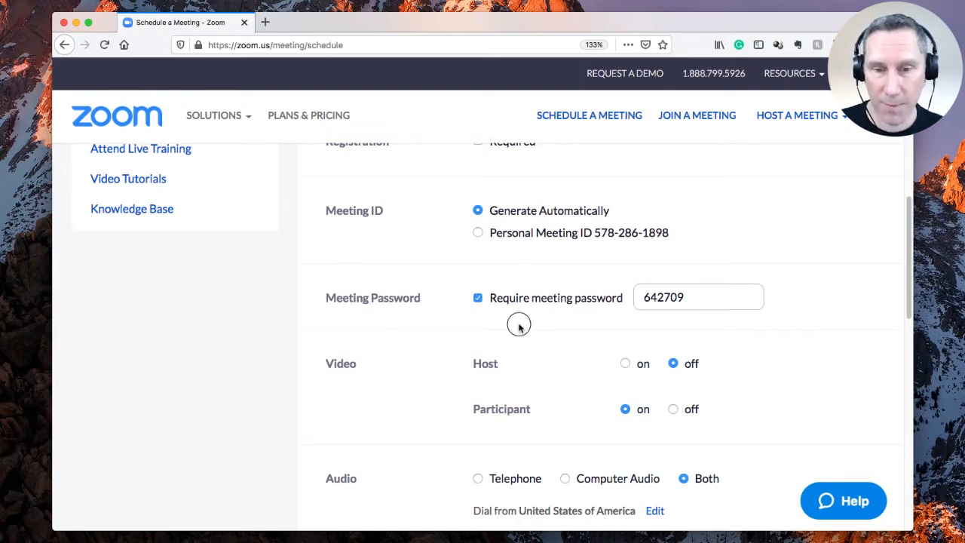
{"action": "left_click", "coordinate": [477, 298]}
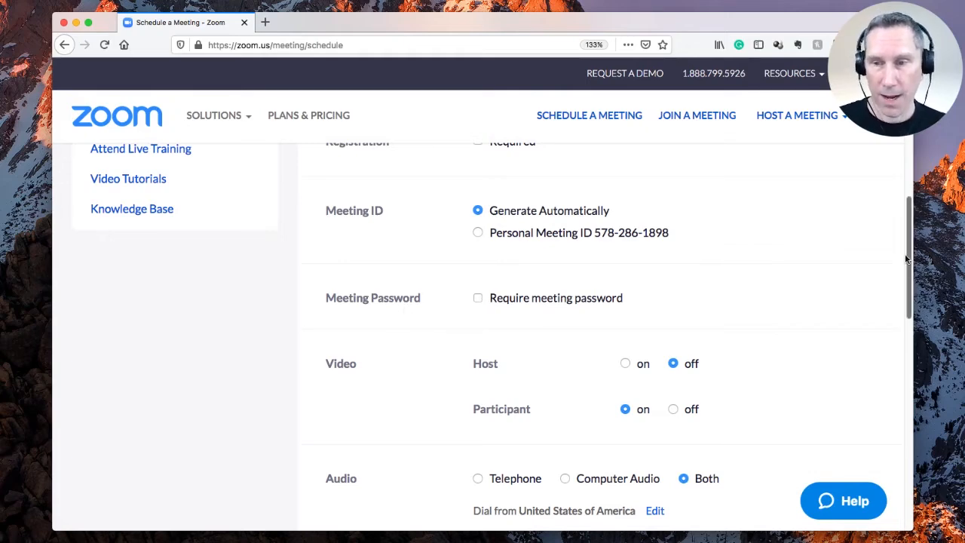
Step: Set the host video to on, matching the participant video
{"action": "left_click_drag", "start_coordinate": [905, 249], "coordinate": [904, 286]}
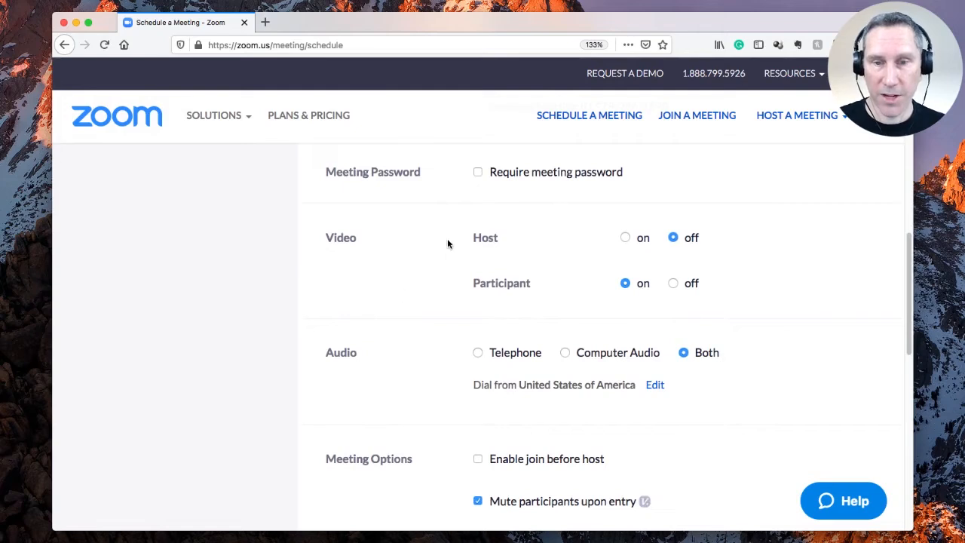
{"action": "left_click", "coordinate": [624, 238]}
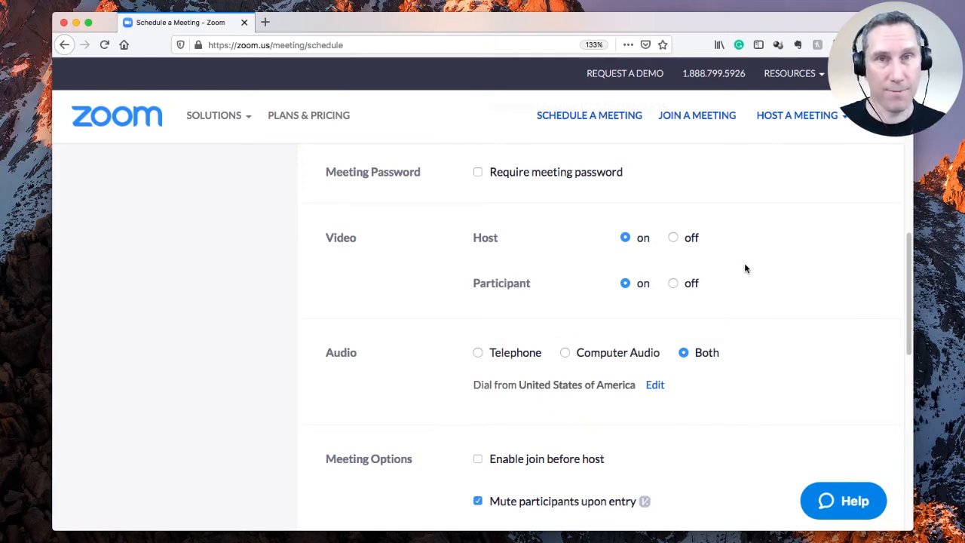
{"action": "left_click_drag", "start_coordinate": [906, 241], "coordinate": [900, 300]}
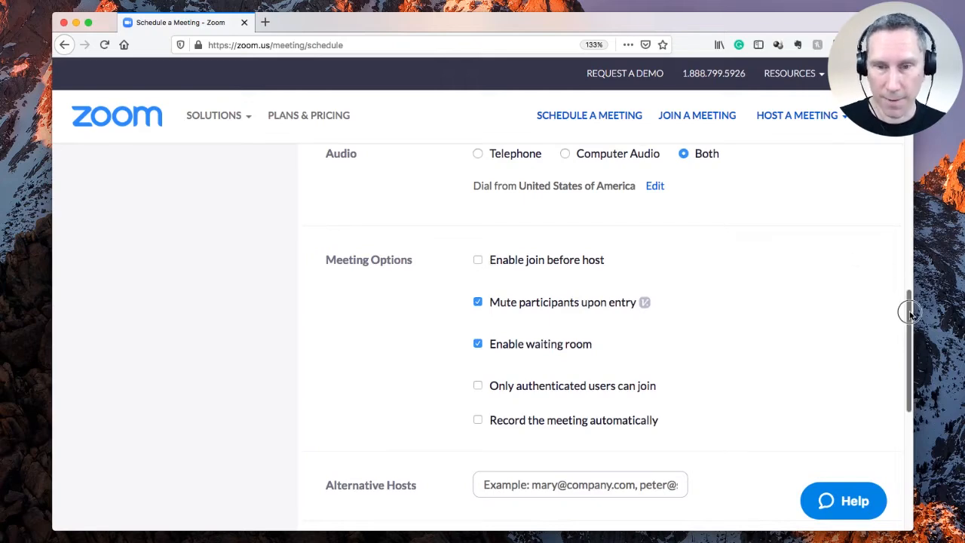
Step: Disable the waiting room, allow only authenticated users to join, and save Troll Party
{"action": "left_click_drag", "start_coordinate": [907, 308], "coordinate": [907, 318]}
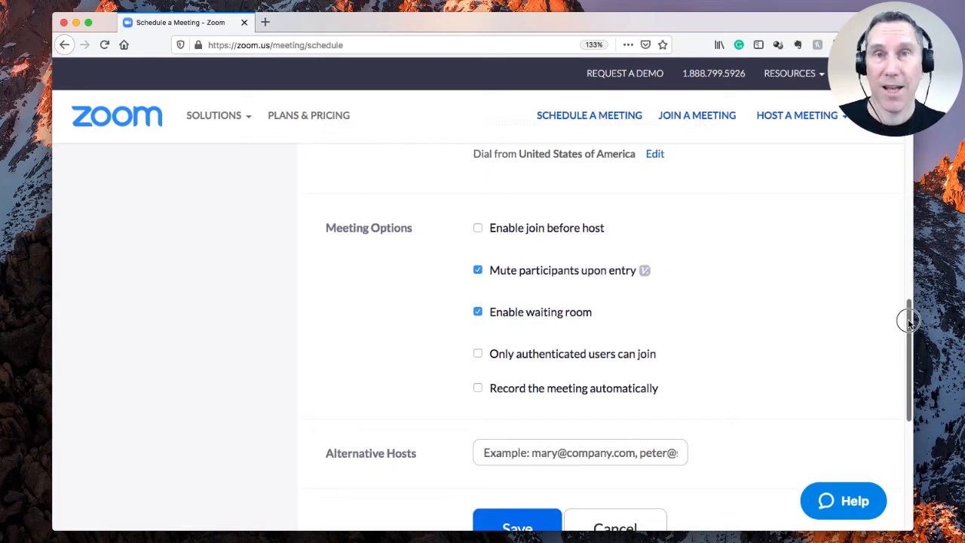
{"action": "left_click_drag", "start_coordinate": [908, 322], "coordinate": [906, 352]}
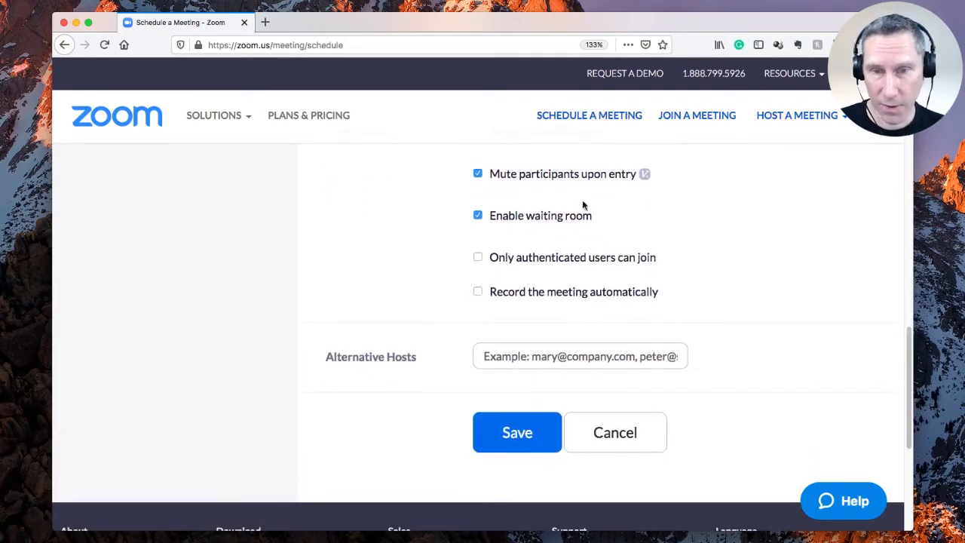
{"action": "left_click", "coordinate": [476, 217]}
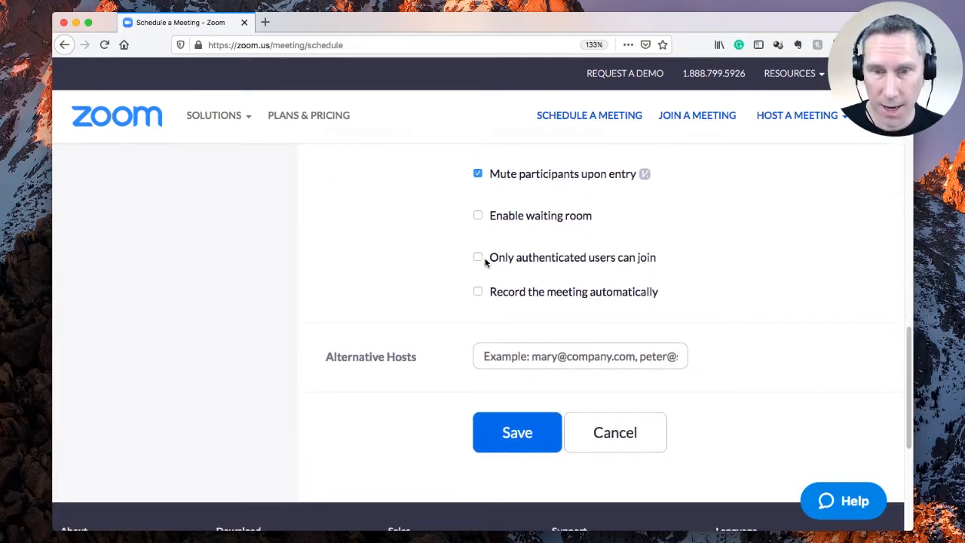
{"action": "left_click", "coordinate": [544, 259]}
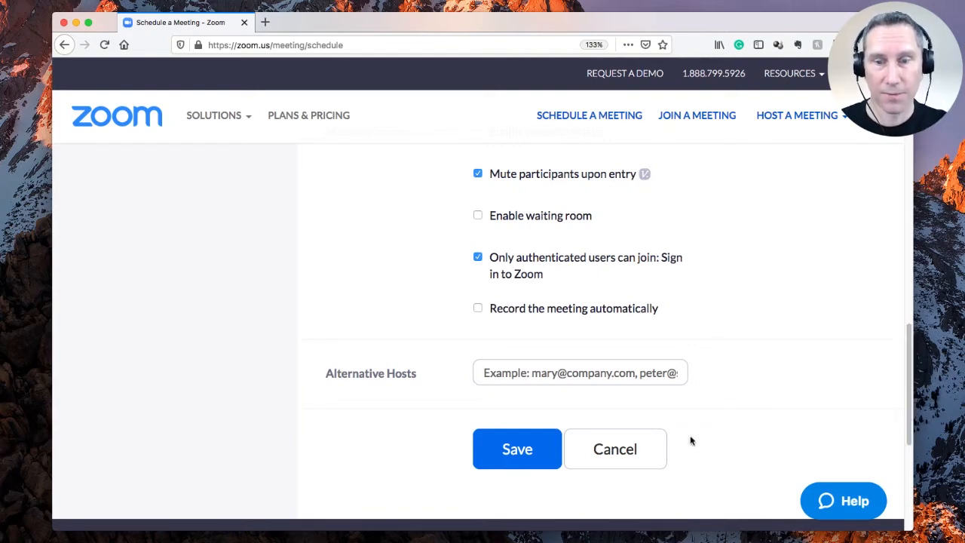
{"action": "left_click", "coordinate": [501, 453]}
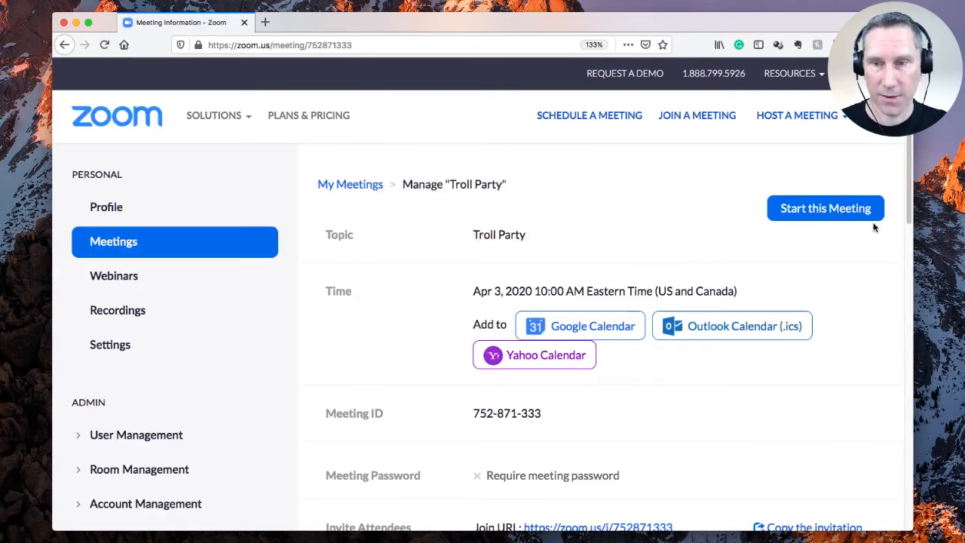
Step: Edit Troll Party to tick Registration Required and save the meeting again
{"action": "left_click_drag", "start_coordinate": [906, 167], "coordinate": [893, 357]}
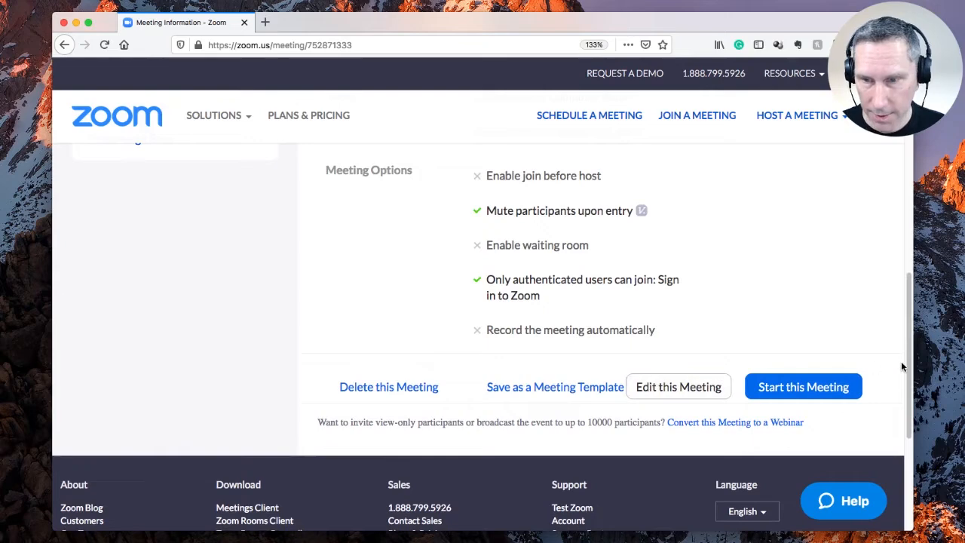
{"action": "mouse_move", "coordinate": [908, 365]}
{"action": "left_mouse_down"}
{"action": "mouse_move", "coordinate": [911, 223]}
{"action": "mouse_move", "coordinate": [905, 353]}
{"action": "left_mouse_up"}
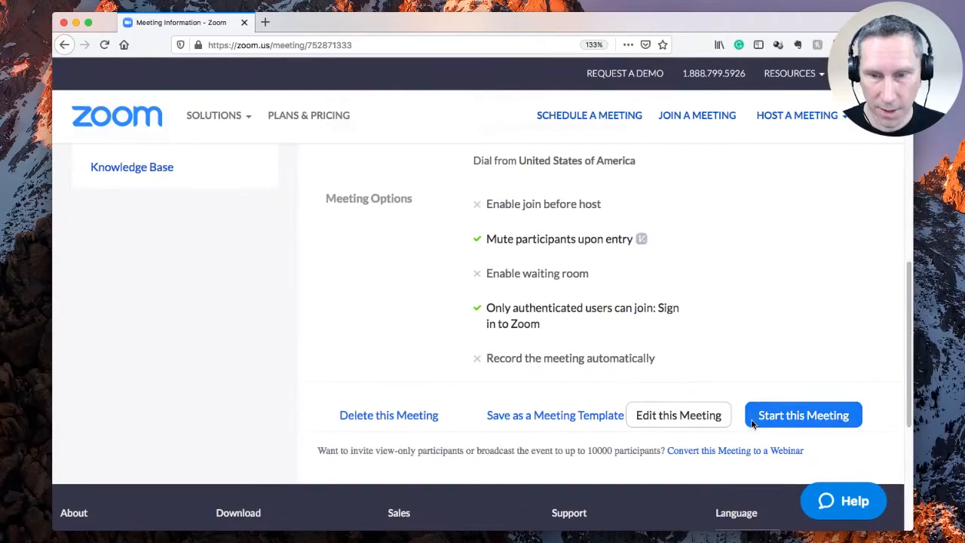
{"action": "left_click", "coordinate": [662, 422]}
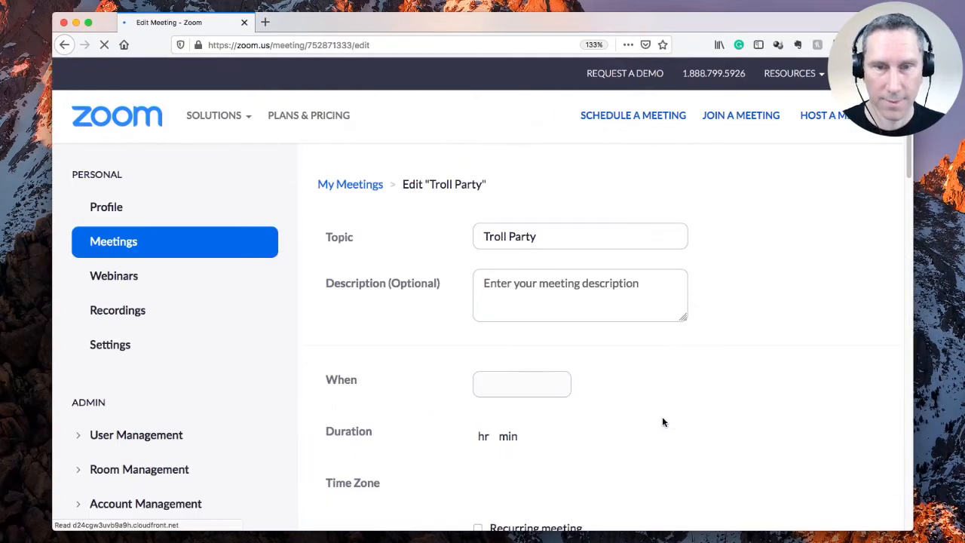
{"action": "scroll", "coordinate": [905, 181], "scroll_direction": "down", "scroll_amount": 3}
{"action": "left_click_drag", "start_coordinate": [904, 181], "coordinate": [900, 241]}
{"action": "left_click", "coordinate": [476, 235]}
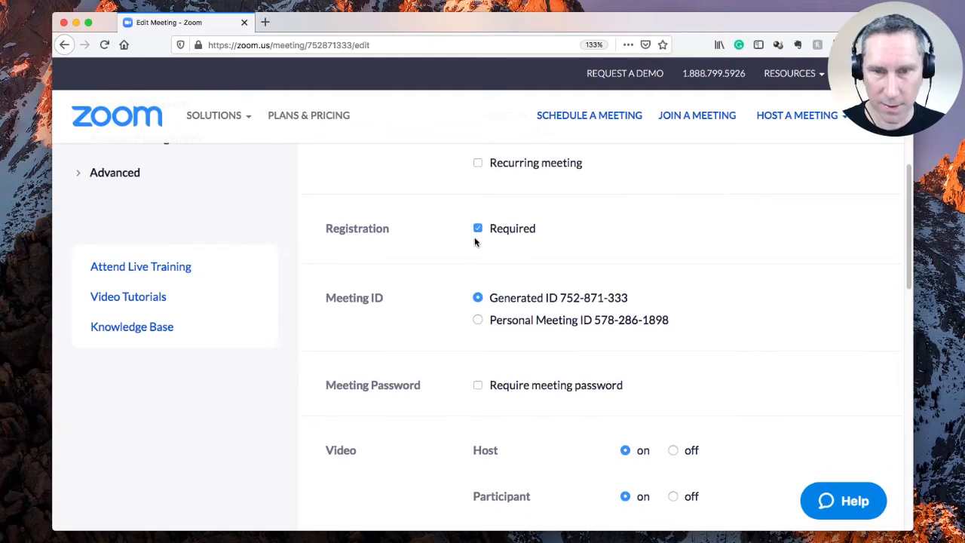
{"action": "left_click_drag", "start_coordinate": [908, 192], "coordinate": [908, 407]}
{"action": "left_click", "coordinate": [493, 248]}
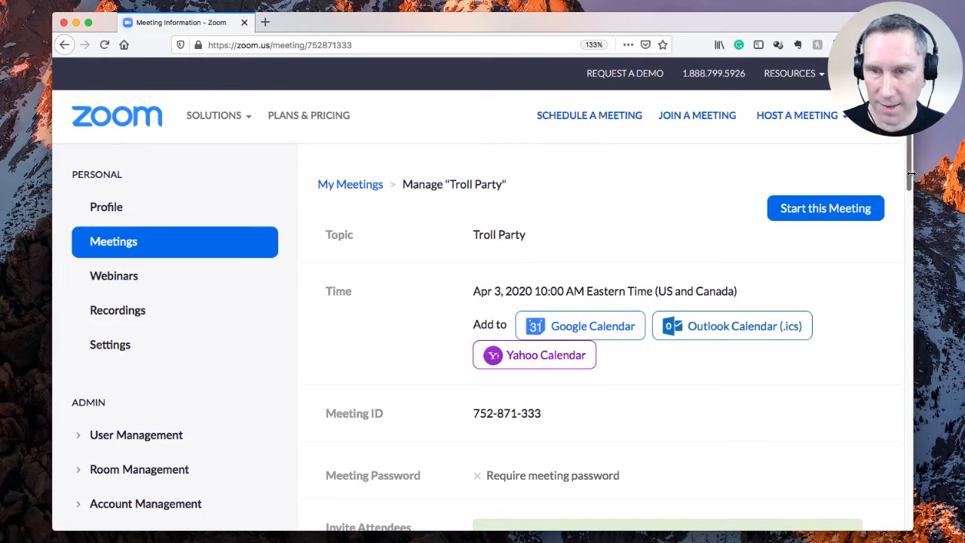
{"action": "left_click_drag", "start_coordinate": [906, 173], "coordinate": [891, 268]}
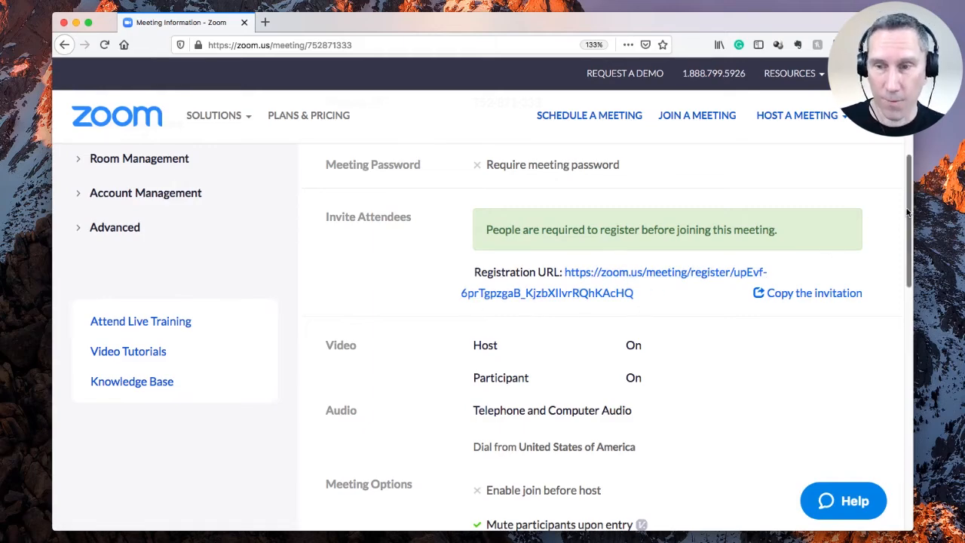
{"action": "left_click_drag", "start_coordinate": [904, 204], "coordinate": [842, 369]}
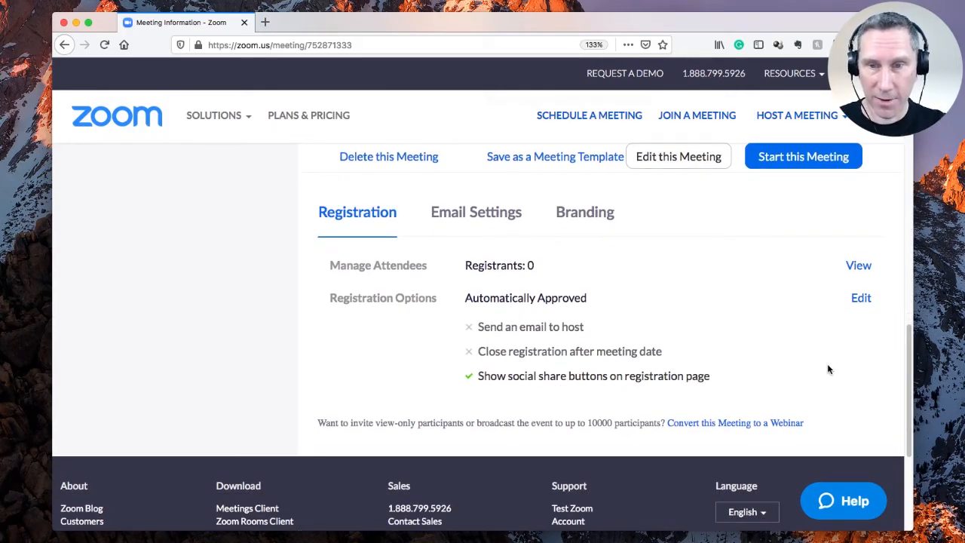
{"action": "left_click_drag", "start_coordinate": [907, 379], "coordinate": [907, 372]}
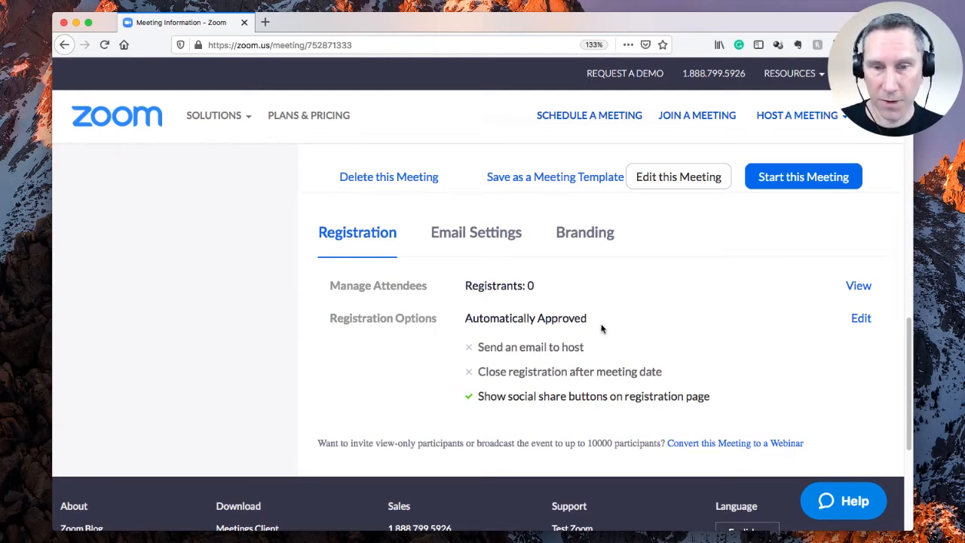
Step: Change Troll Party's registration options to Manually Approve and save all
{"action": "left_click", "coordinate": [860, 318]}
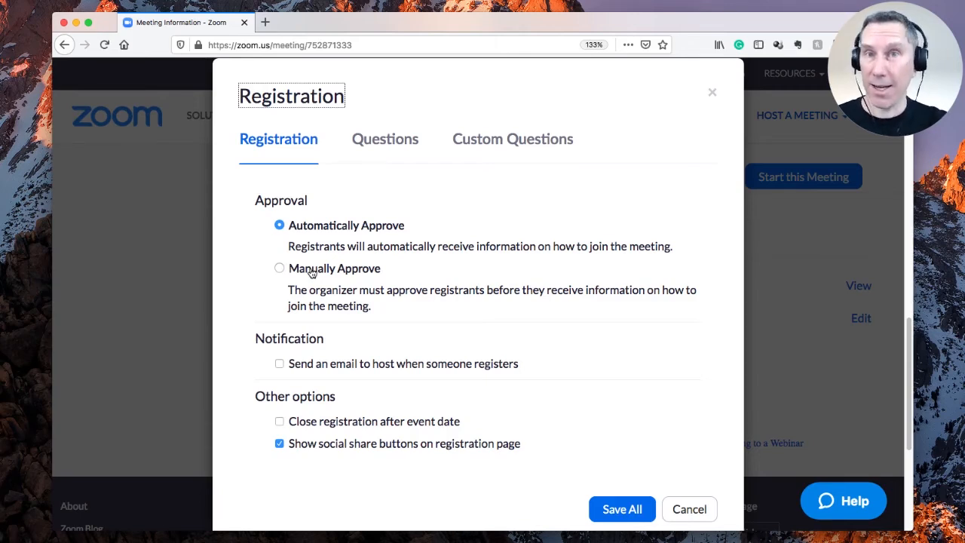
{"action": "left_click", "coordinate": [279, 268]}
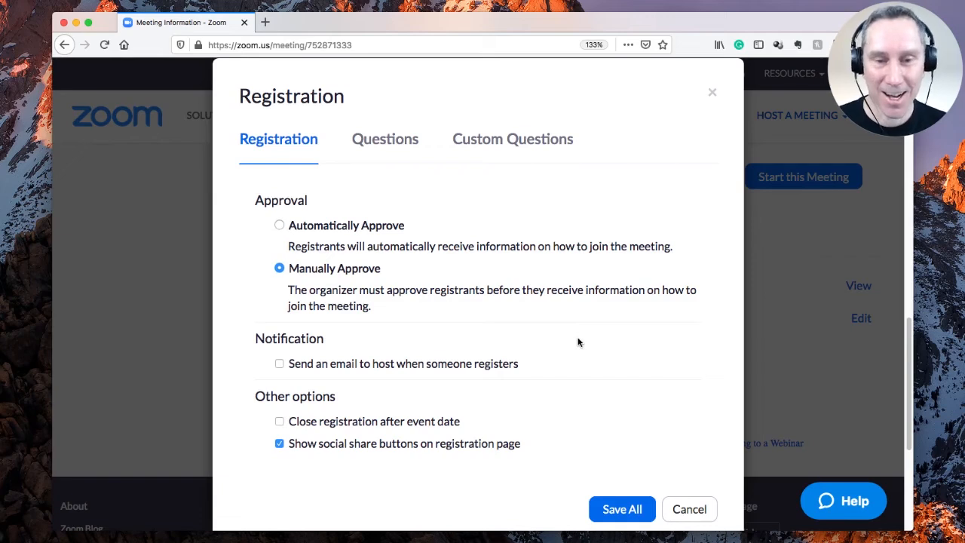
{"action": "left_click", "coordinate": [611, 512]}
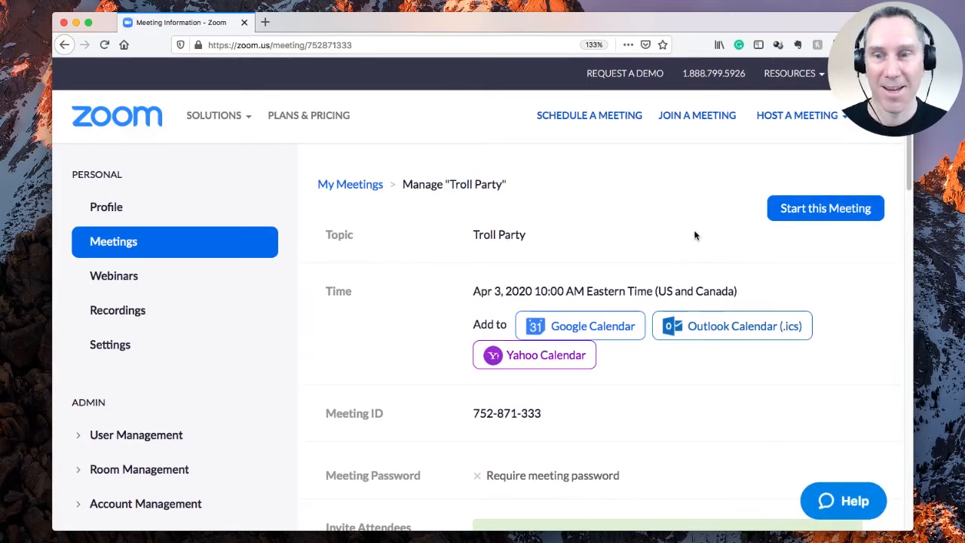
Step: Start the Troll Party meeting in the Zoom desktop client
{"action": "left_click", "coordinate": [825, 208]}
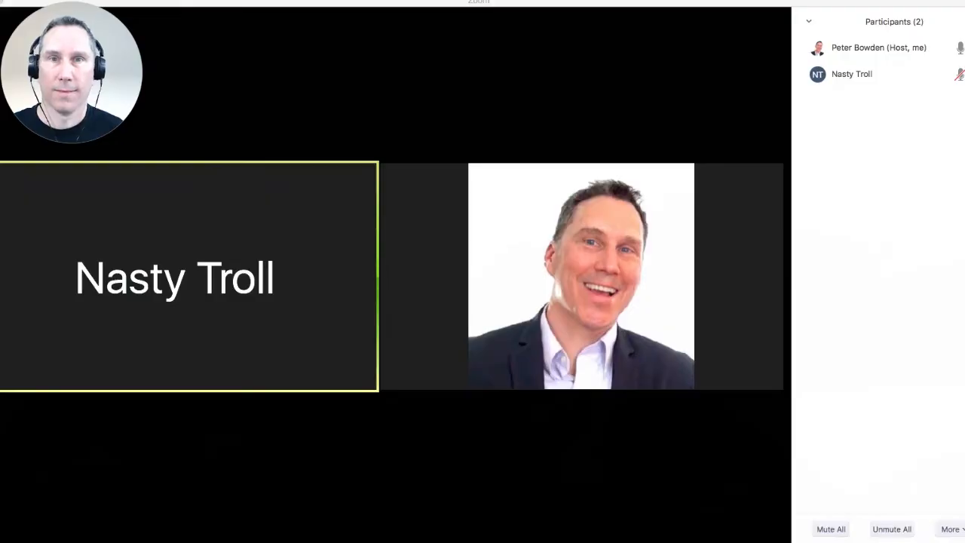